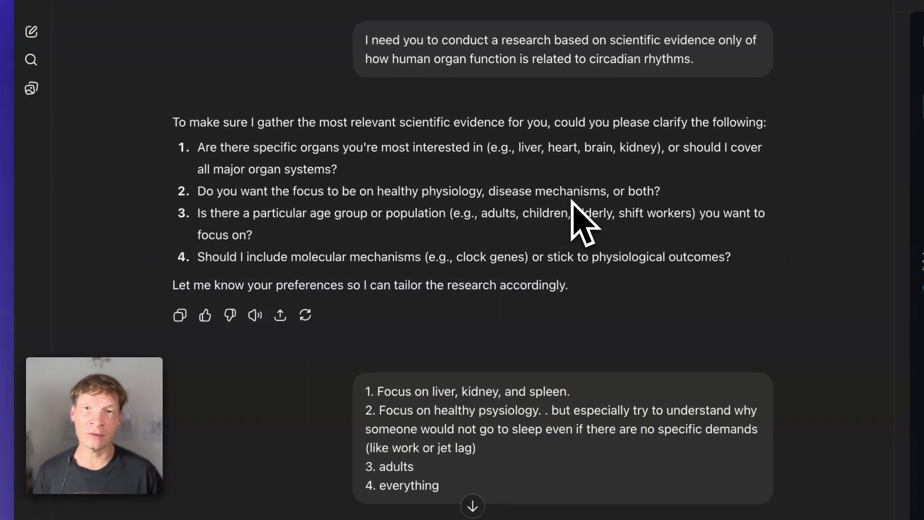
- Re-extract the report in InfraNodus so Clock Genes (40%) and Sleep Patterns (39%) lead the topic graph
{"action": "scroll", "coordinate": [572, 201], "scroll_direction": "down", "scroll_amount": 15}
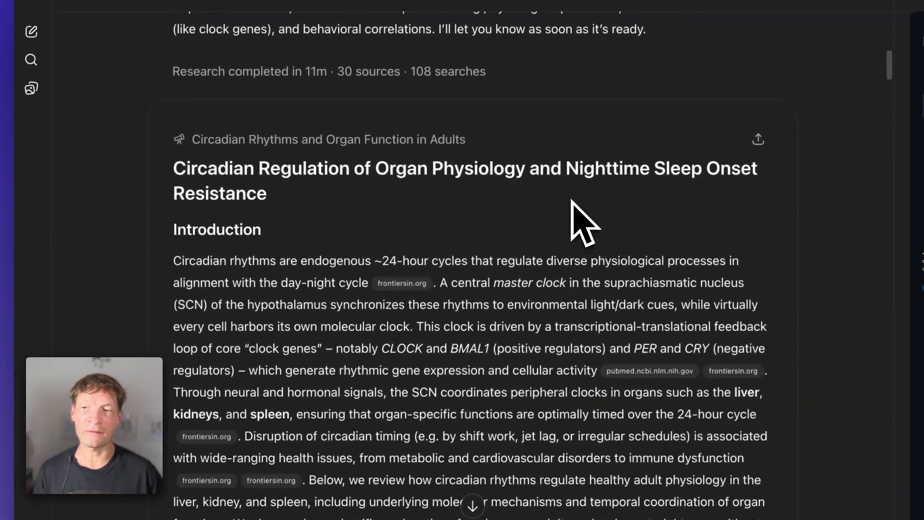
{"action": "scroll", "coordinate": [571, 201], "scroll_direction": "down", "scroll_amount": 20}
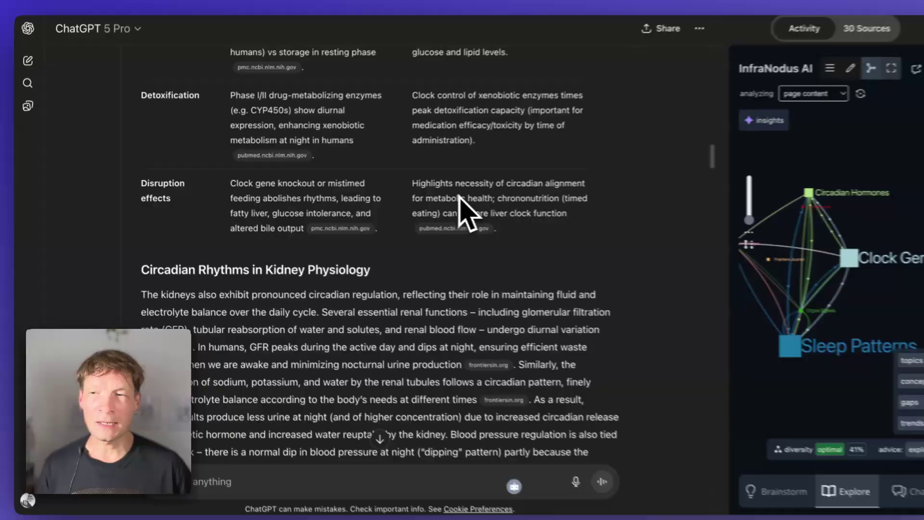
{"action": "scroll", "coordinate": [462, 212], "scroll_direction": "down", "scroll_amount": 10}
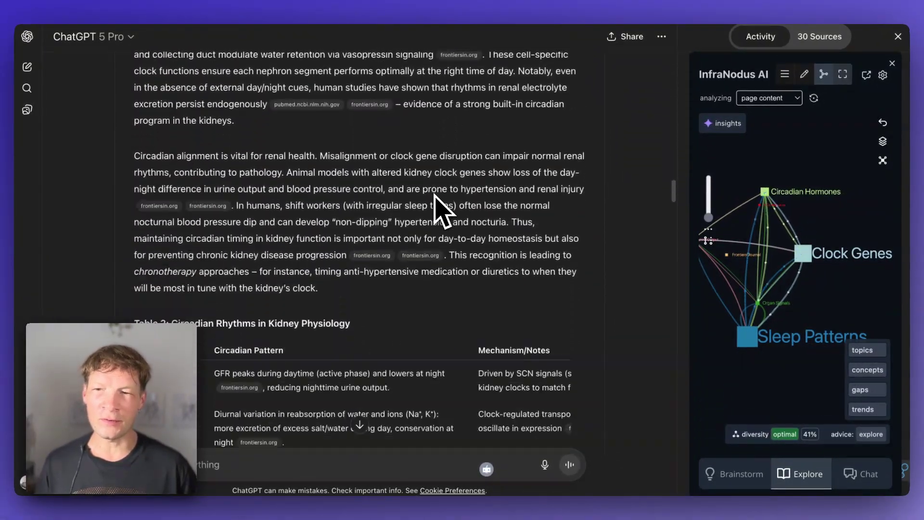
{"action": "scroll", "coordinate": [440, 211], "scroll_direction": "down", "scroll_amount": 20}
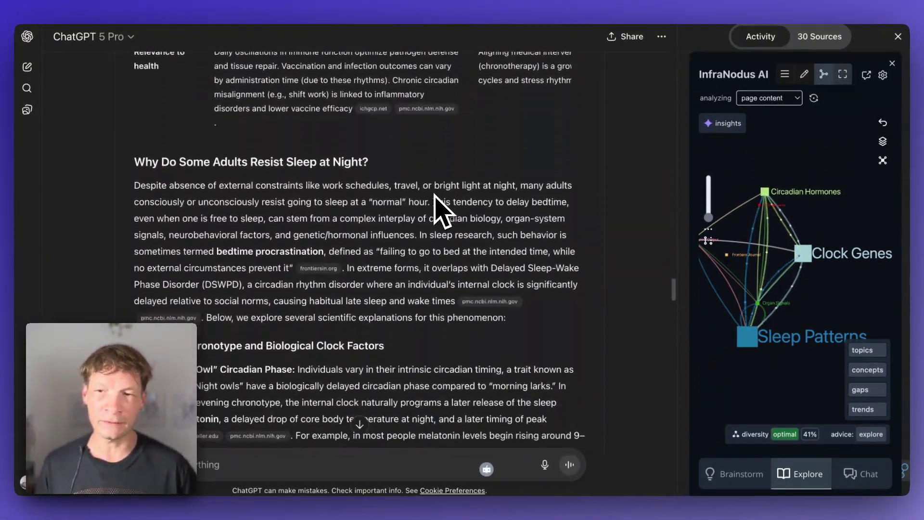
{"action": "scroll", "coordinate": [440, 210], "scroll_direction": "up", "scroll_amount": 20}
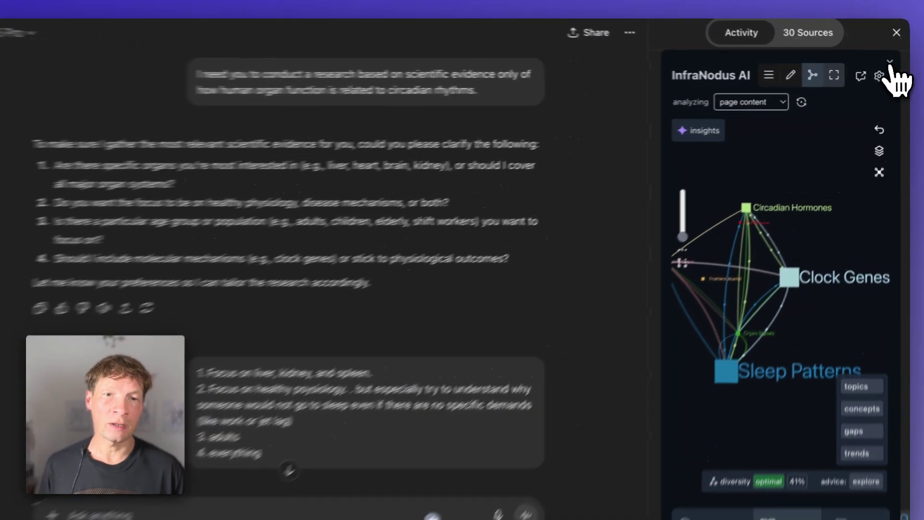
{"action": "left_click", "coordinate": [891, 63]}
{"action": "left_click", "coordinate": [905, 469]}
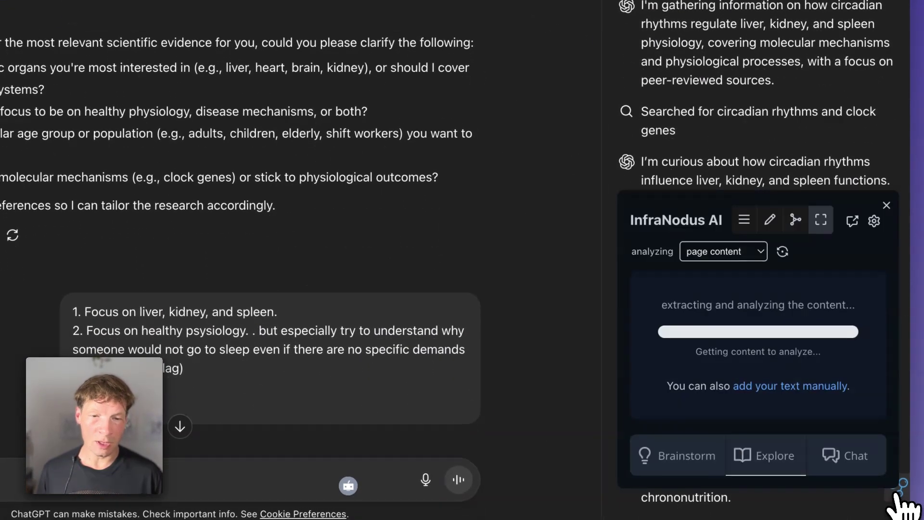
{"action": "scroll", "coordinate": [358, 375], "scroll_direction": "down", "scroll_amount": 8}
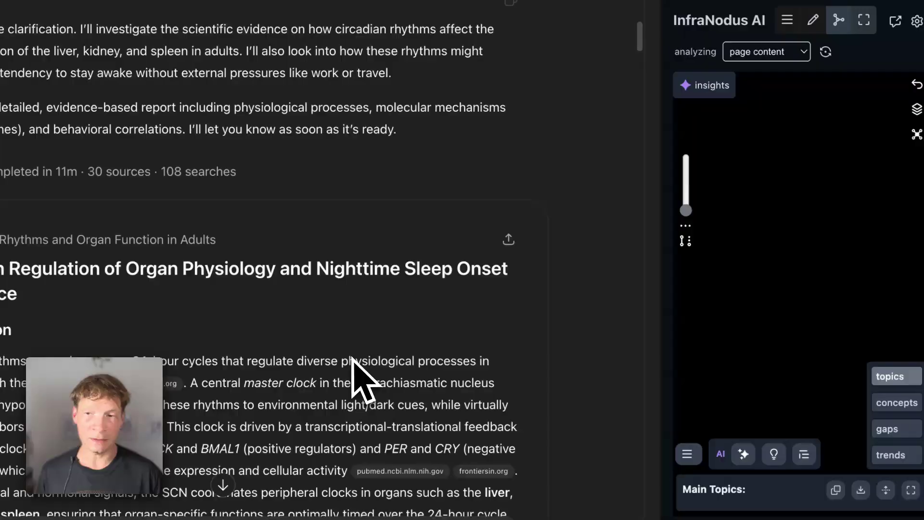
{"action": "scroll", "coordinate": [352, 358], "scroll_direction": "down", "scroll_amount": 10}
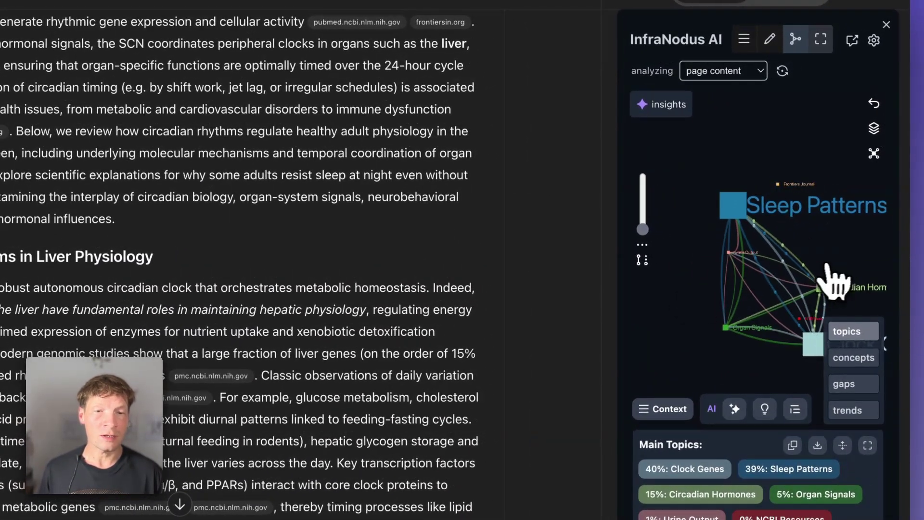
- Hide the Main Topics list to give the graph more room
{"action": "left_click", "coordinate": [848, 332]}
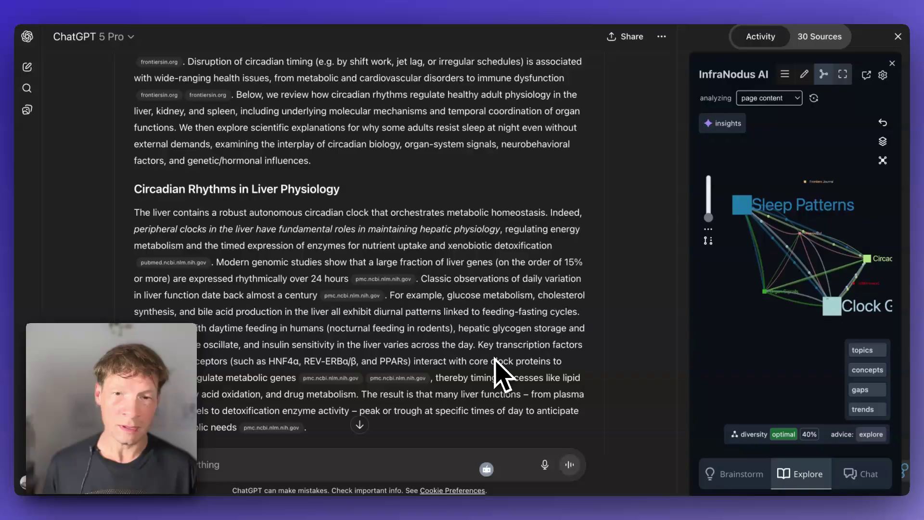
{"action": "scroll", "coordinate": [500, 375], "scroll_direction": "down", "scroll_amount": 5}
{"action": "scroll", "coordinate": [501, 375], "scroll_direction": "up", "scroll_amount": 10}
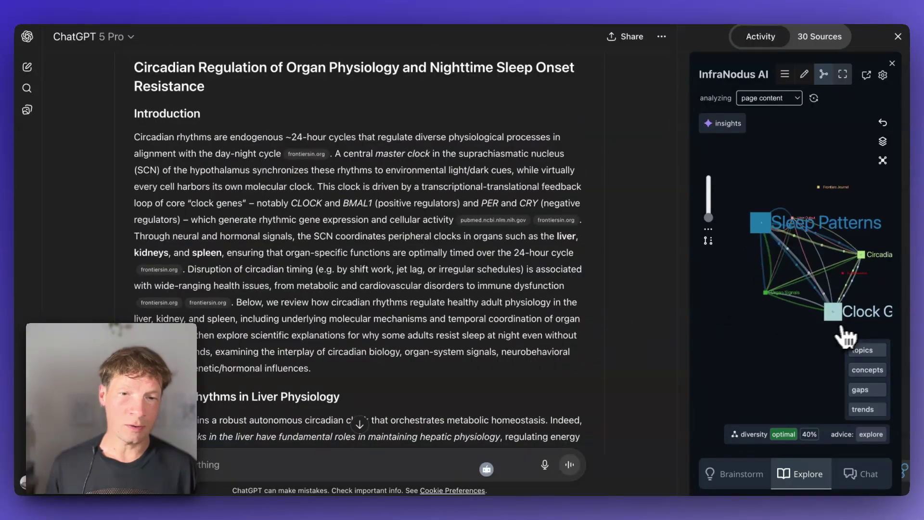
{"action": "scroll", "coordinate": [513, 188], "scroll_direction": "up", "scroll_amount": 10}
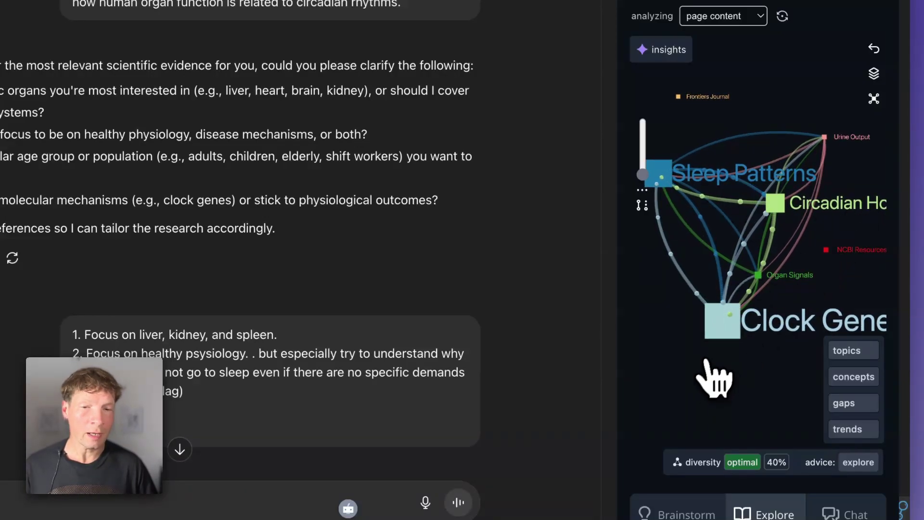
- Focus on Clock Genes, switch to the concepts network and enlarge the graph panel
{"action": "left_click", "coordinate": [726, 327]}
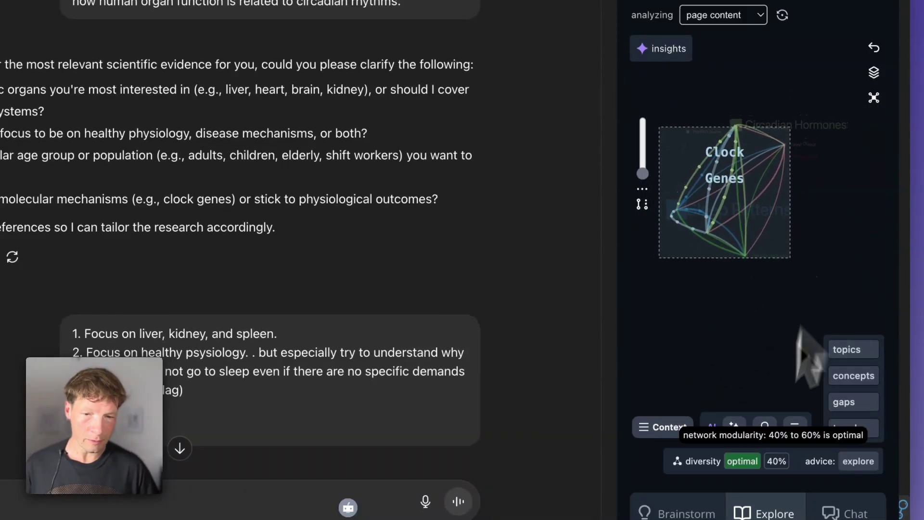
{"action": "left_click", "coordinate": [853, 376]}
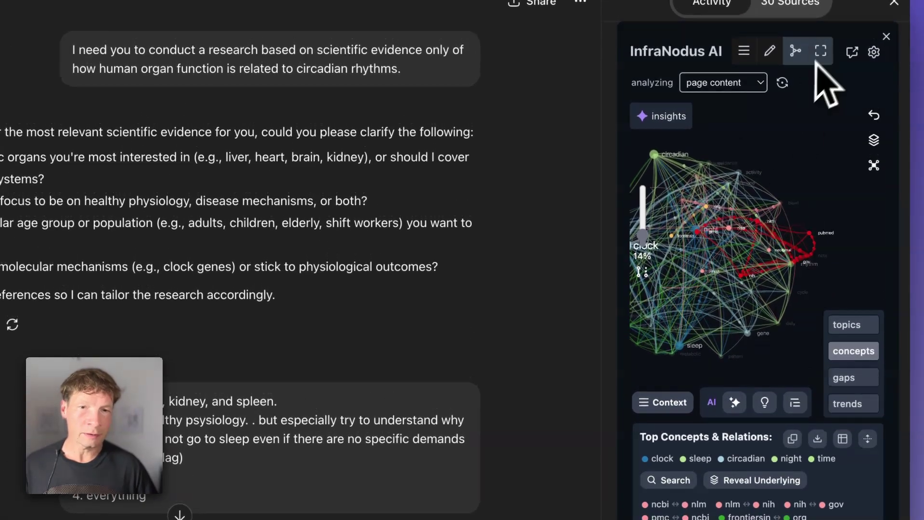
{"action": "left_click", "coordinate": [821, 40]}
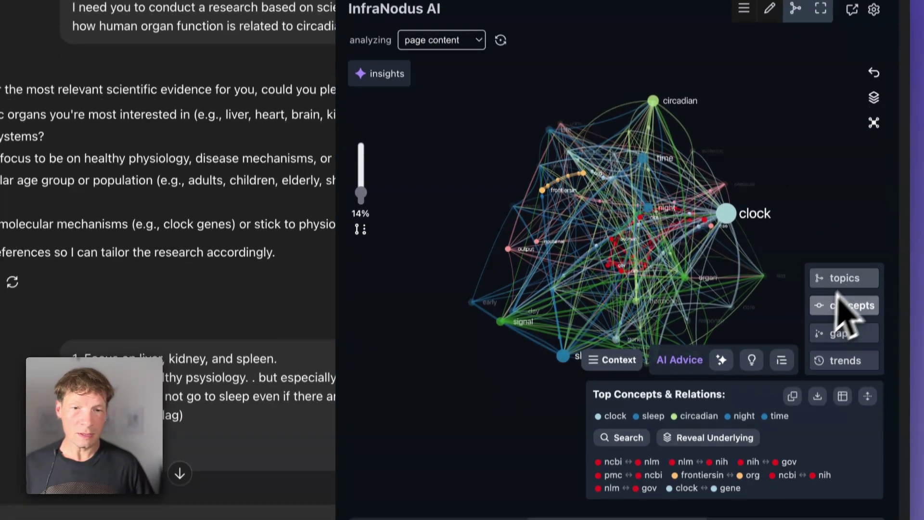
- Return the graph to topic clusters (Clock Genes 40%, Sleep Patterns 39%) and scroll through the report
{"action": "left_click", "coordinate": [845, 321]}
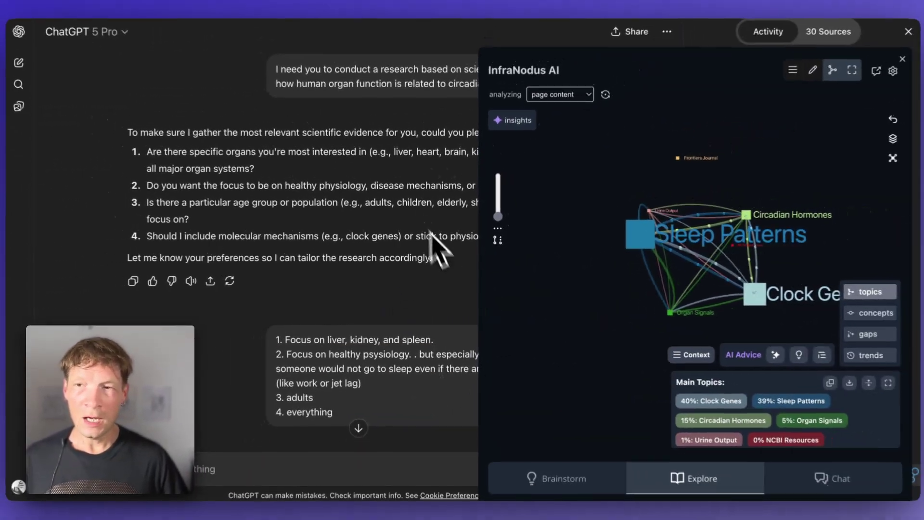
{"action": "scroll", "coordinate": [378, 337], "scroll_direction": "down", "scroll_amount": 3}
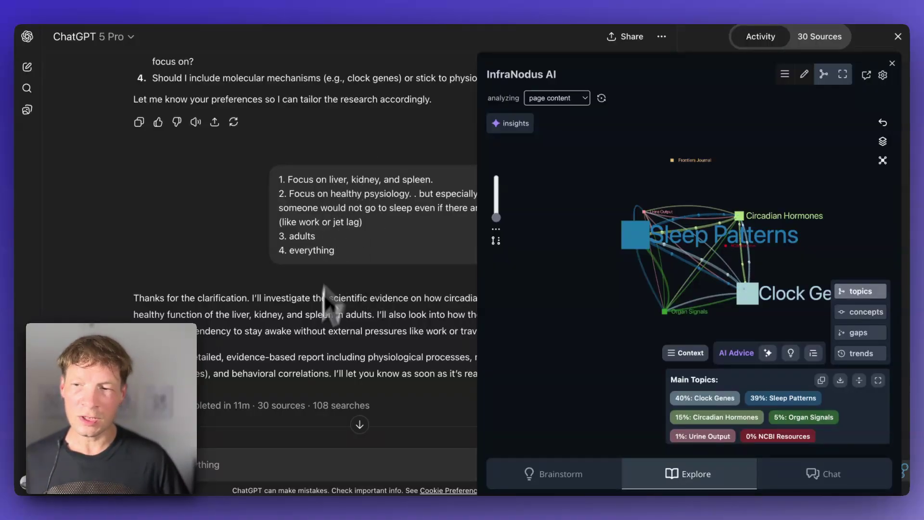
{"action": "scroll", "coordinate": [327, 298], "scroll_direction": "down", "scroll_amount": 15}
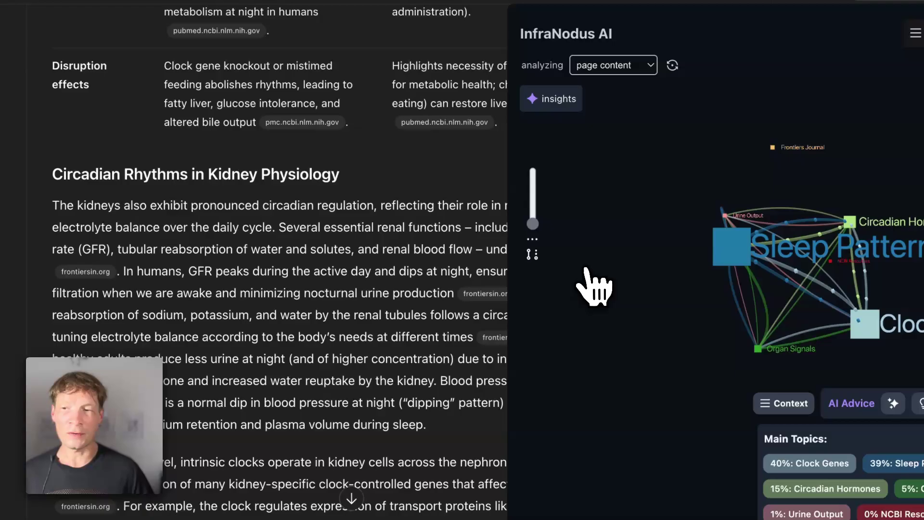
{"action": "scroll", "coordinate": [308, 356], "scroll_direction": "down", "scroll_amount": 5}
{"action": "scroll", "coordinate": [304, 349], "scroll_direction": "up", "scroll_amount": 5}
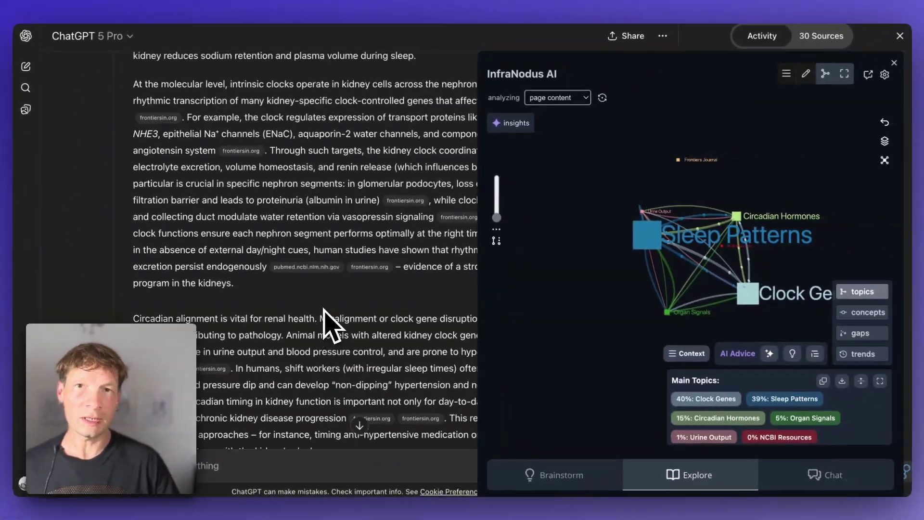
{"action": "scroll", "coordinate": [330, 319], "scroll_direction": "up", "scroll_amount": 10}
{"action": "scroll", "coordinate": [330, 319], "scroll_direction": "down", "scroll_amount": 12}
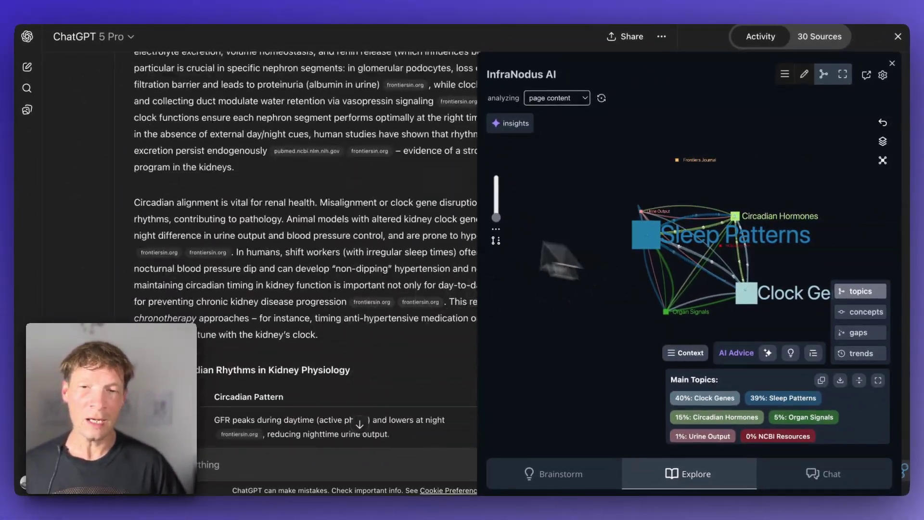
{"action": "scroll", "coordinate": [347, 202], "scroll_direction": "up", "scroll_amount": 15}
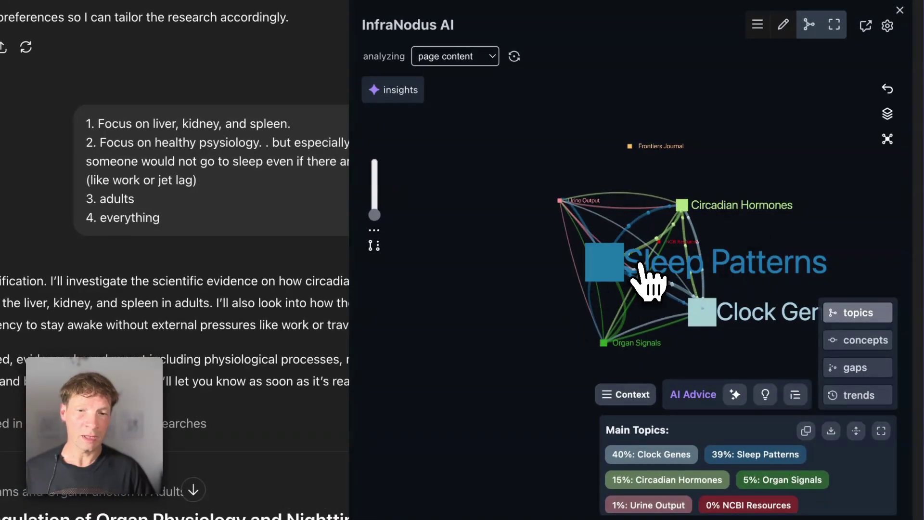
{"action": "left_click", "coordinate": [607, 266]}
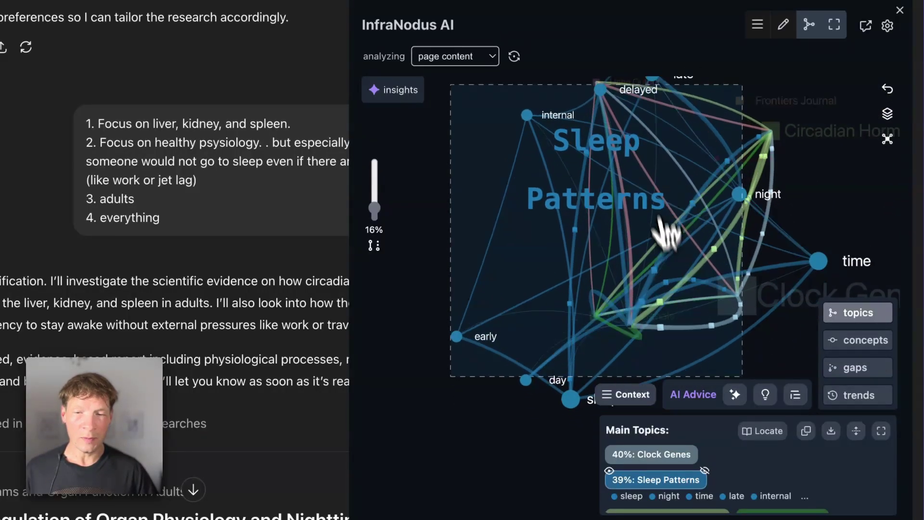
{"action": "left_click", "coordinate": [638, 401]}
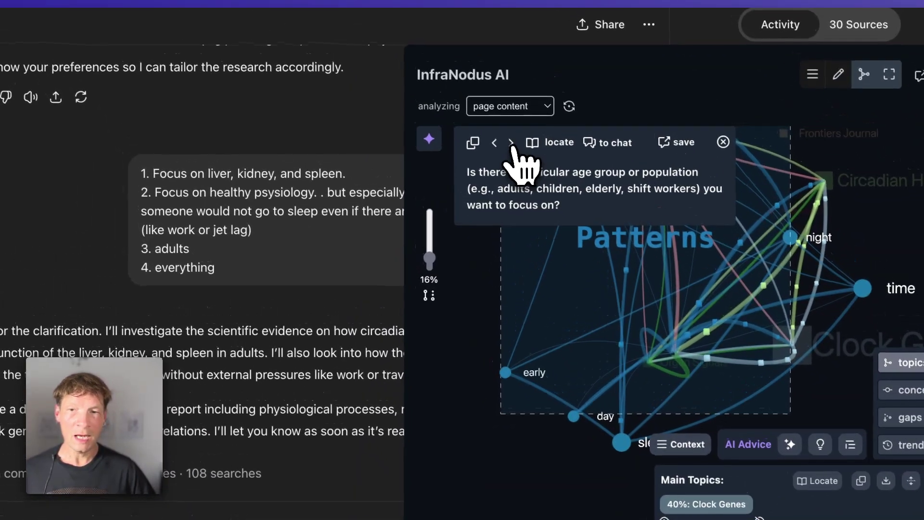
{"action": "left_click", "coordinate": [453, 61]}
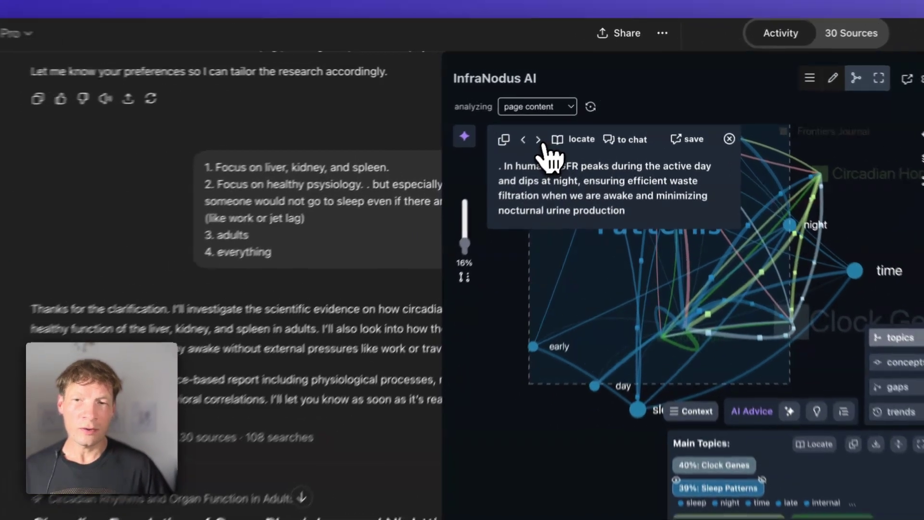
{"action": "left_click", "coordinate": [557, 125]}
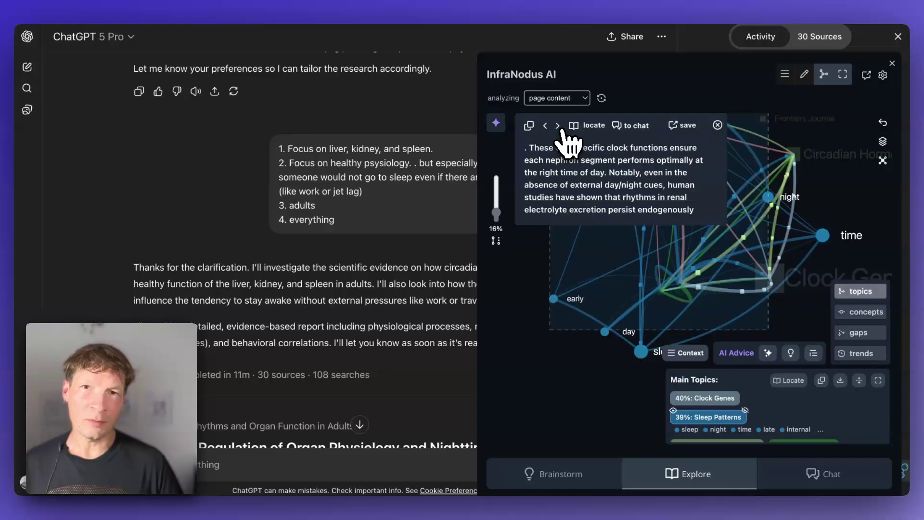
{"action": "left_click", "coordinate": [717, 125]}
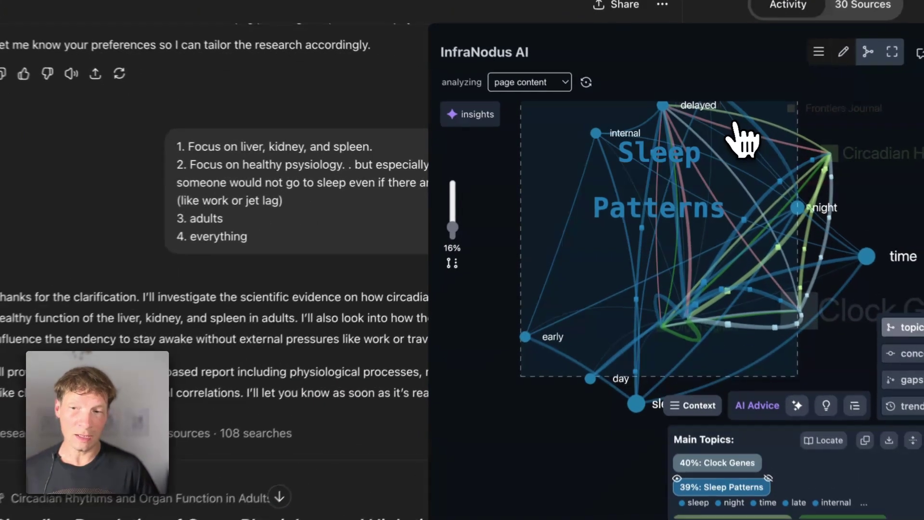
{"action": "scroll", "coordinate": [385, 414], "scroll_direction": "down", "scroll_amount": 10}
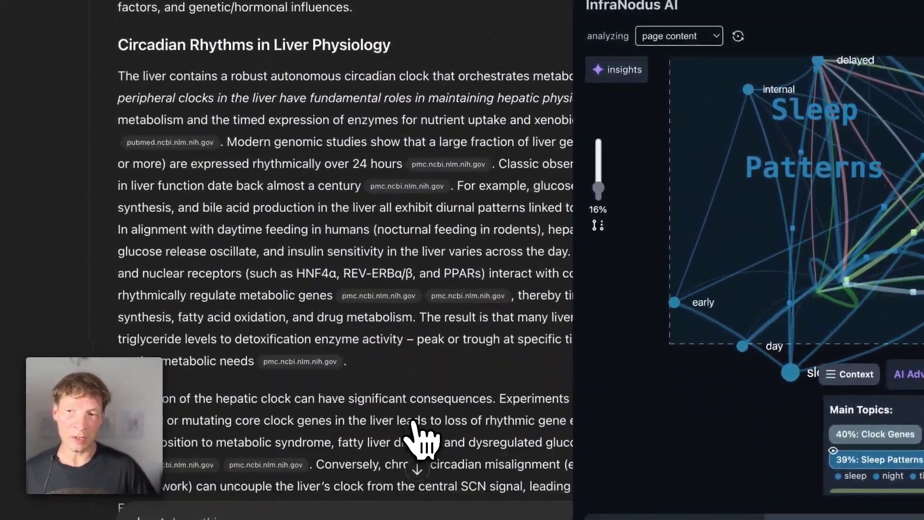
{"action": "scroll", "coordinate": [414, 433], "scroll_direction": "down", "scroll_amount": 5}
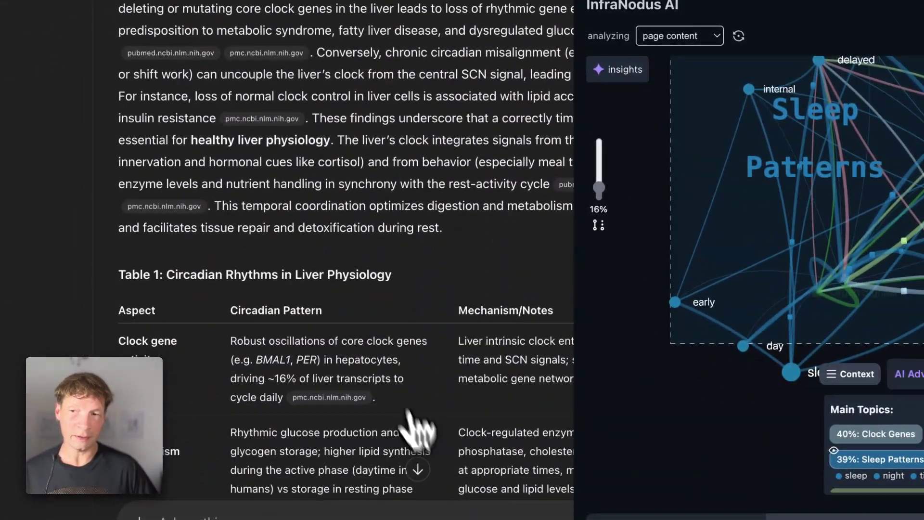
{"action": "scroll", "coordinate": [329, 60], "scroll_direction": "up", "scroll_amount": 15}
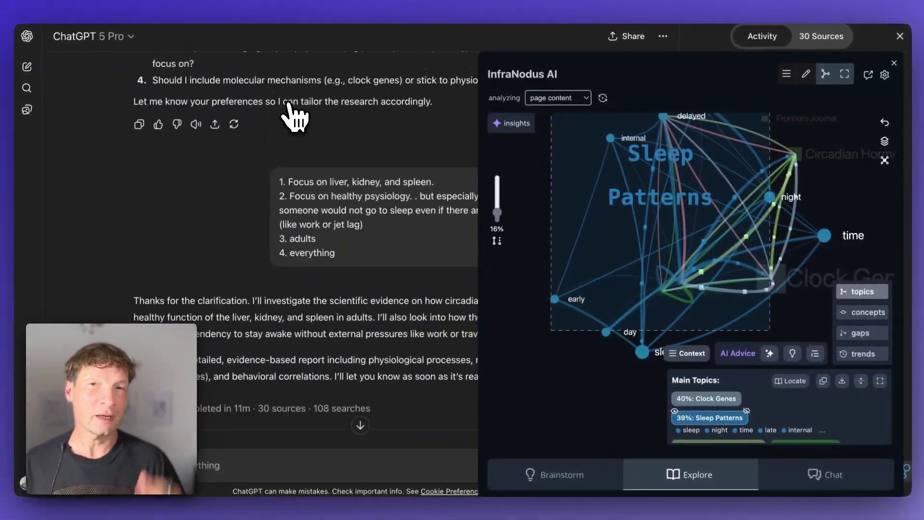
{"action": "scroll", "coordinate": [290, 113], "scroll_direction": "up", "scroll_amount": 3}
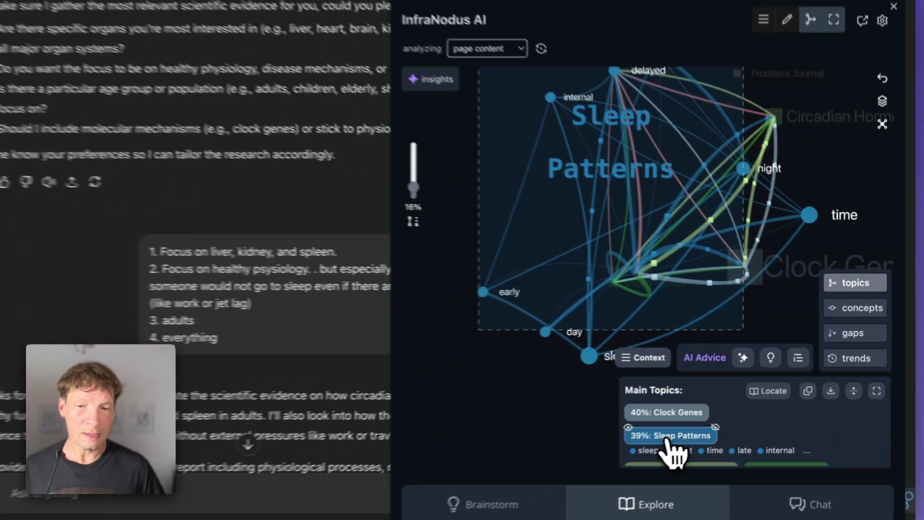
- Focus the graph on Circadian Hormones and bring up its related report statements
{"action": "left_click", "coordinate": [708, 417]}
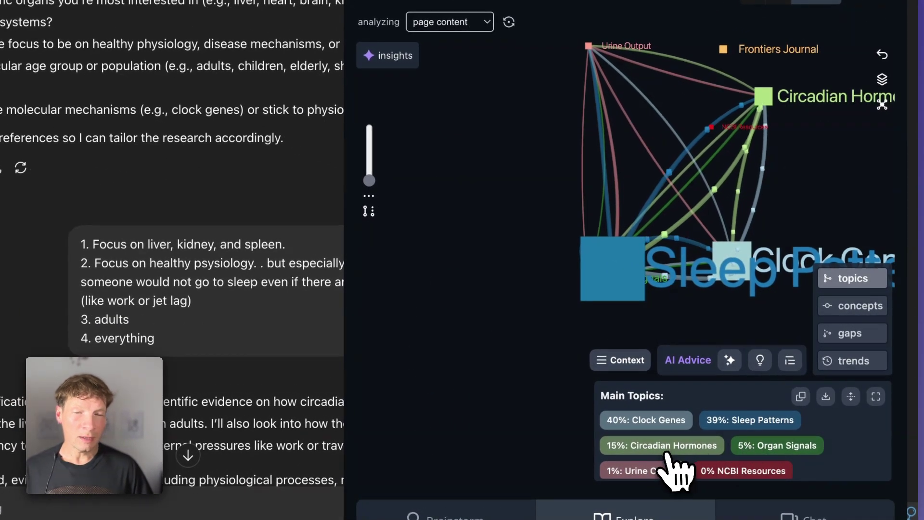
{"action": "left_click", "coordinate": [663, 447]}
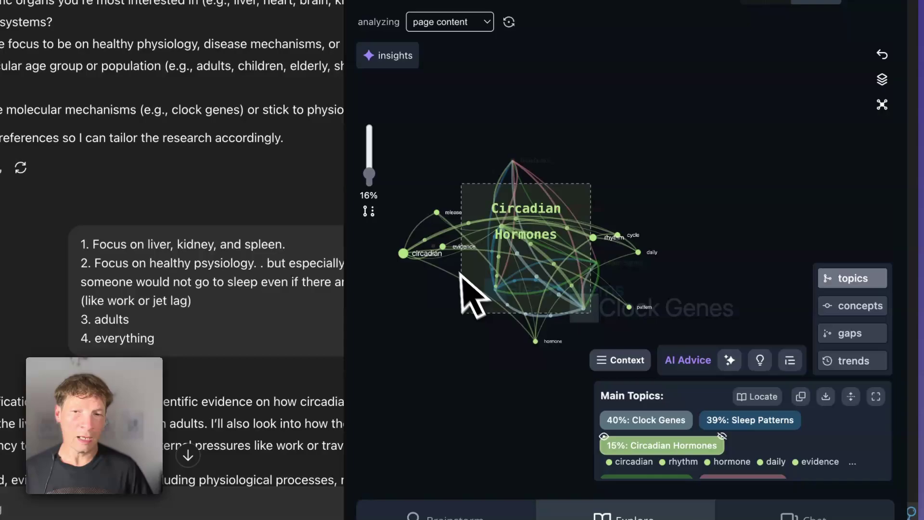
{"action": "left_click", "coordinate": [620, 360]}
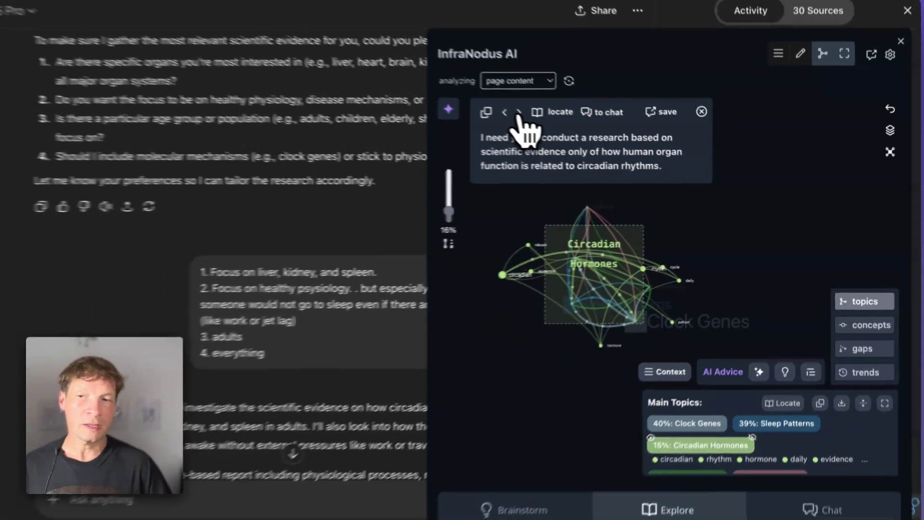
{"action": "scroll", "coordinate": [200, 332], "scroll_direction": "down", "scroll_amount": 15}
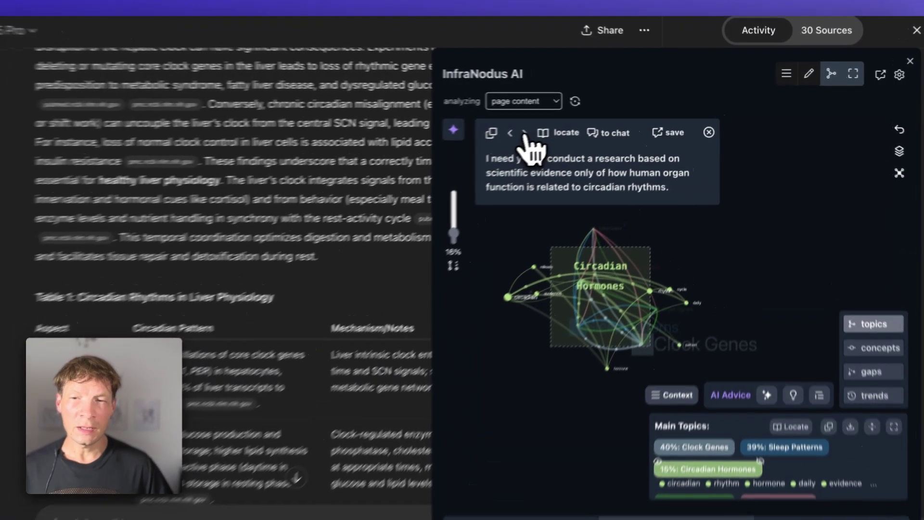
- Step through the Circadian Hormones statements, including urine output rhythms, then close the popup
{"action": "left_click", "coordinate": [557, 126]}
{"action": "left_click", "coordinate": [558, 126]}
{"action": "left_click", "coordinate": [557, 126]}
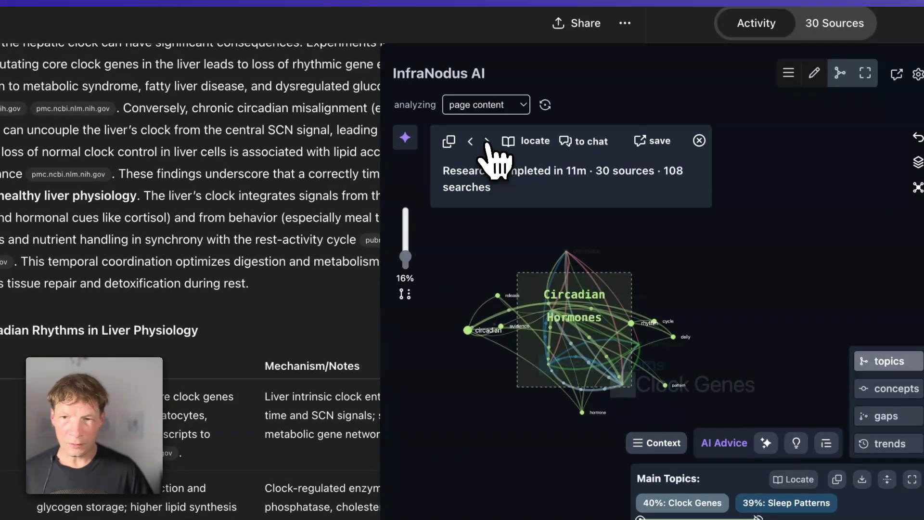
{"action": "left_click", "coordinate": [487, 141]}
{"action": "left_click", "coordinate": [487, 141]}
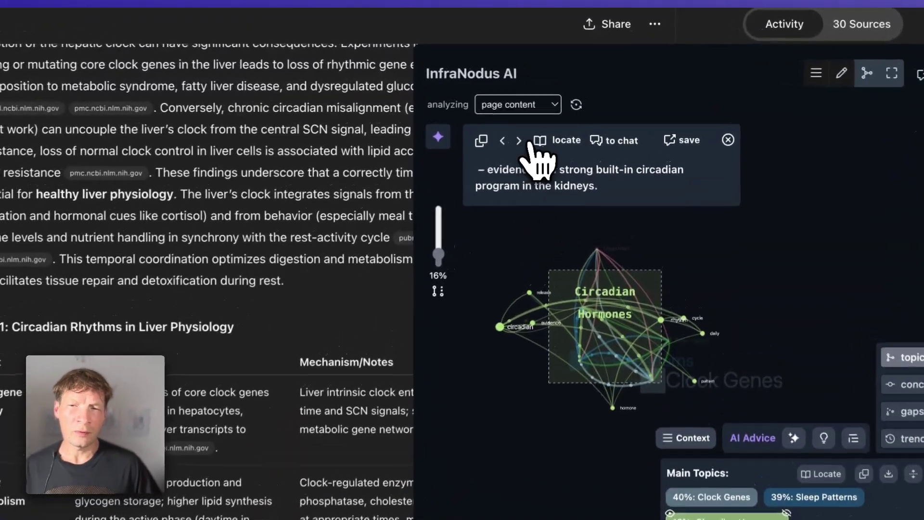
{"action": "left_click", "coordinate": [538, 132]}
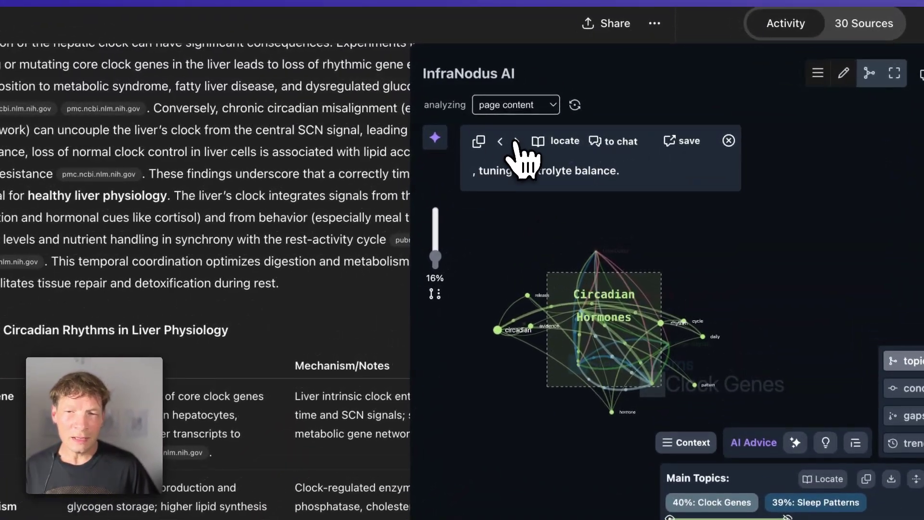
{"action": "left_click", "coordinate": [516, 144]}
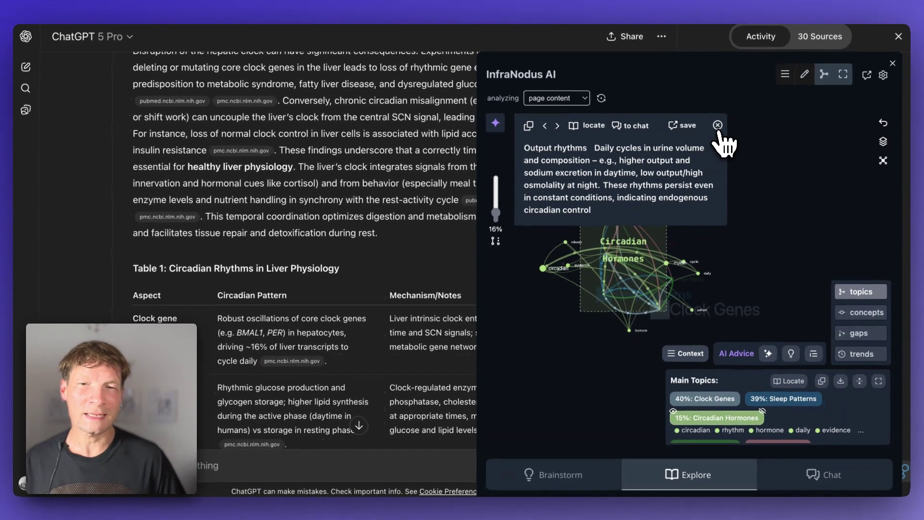
{"action": "left_click", "coordinate": [729, 140]}
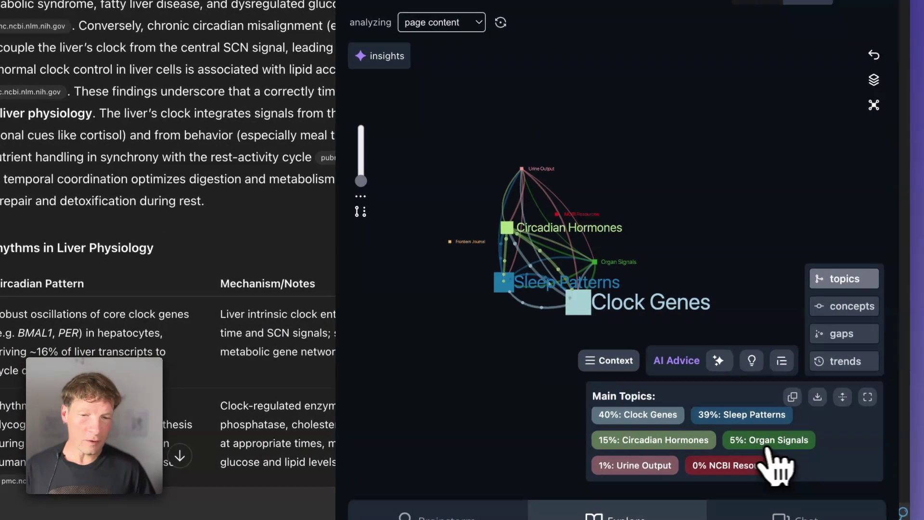
- Preview Organ Signals, then focus and rotate the graph on the NCBI Resources cluster
{"action": "left_click", "coordinate": [771, 442]}
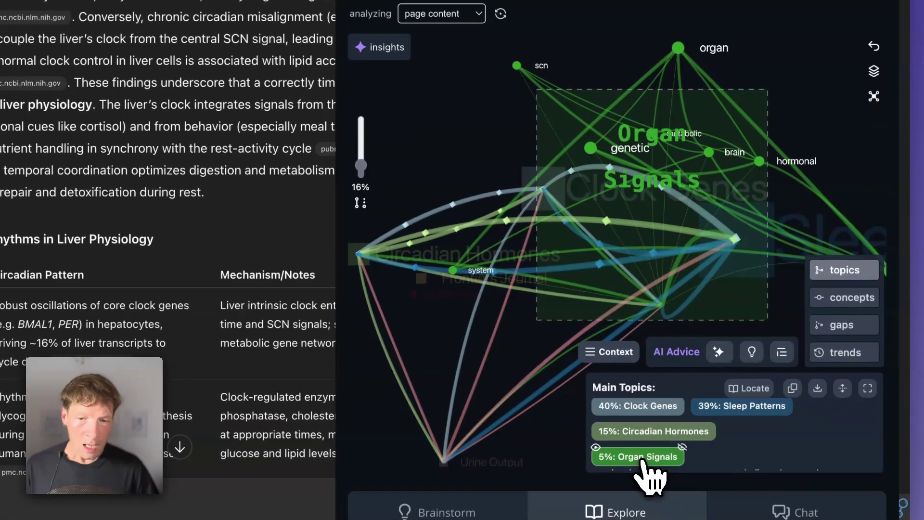
{"action": "left_click", "coordinate": [640, 506]}
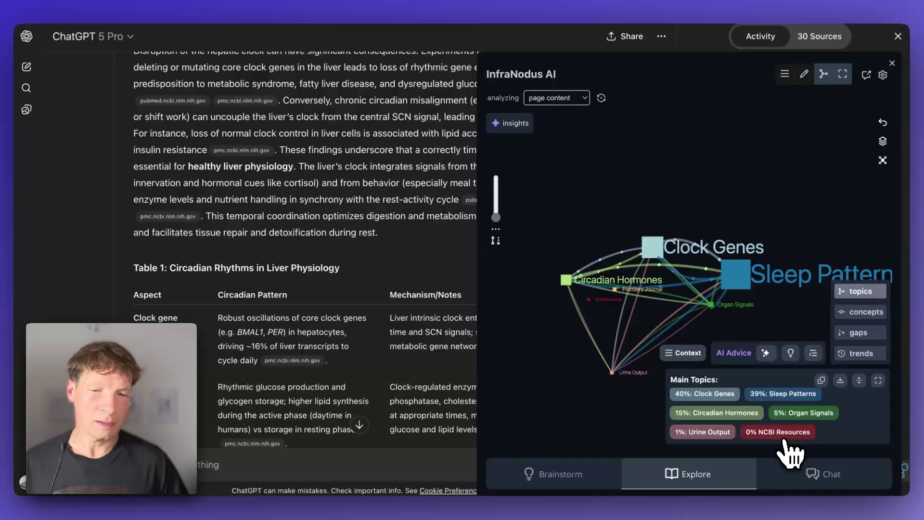
{"action": "left_click", "coordinate": [781, 435]}
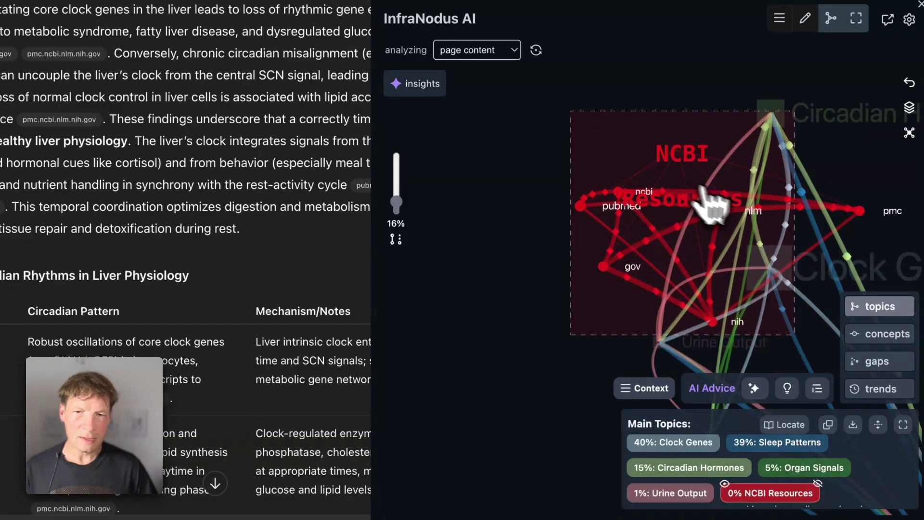
{"action": "left_click_drag", "start_coordinate": [693, 289], "coordinate": [596, 231]}
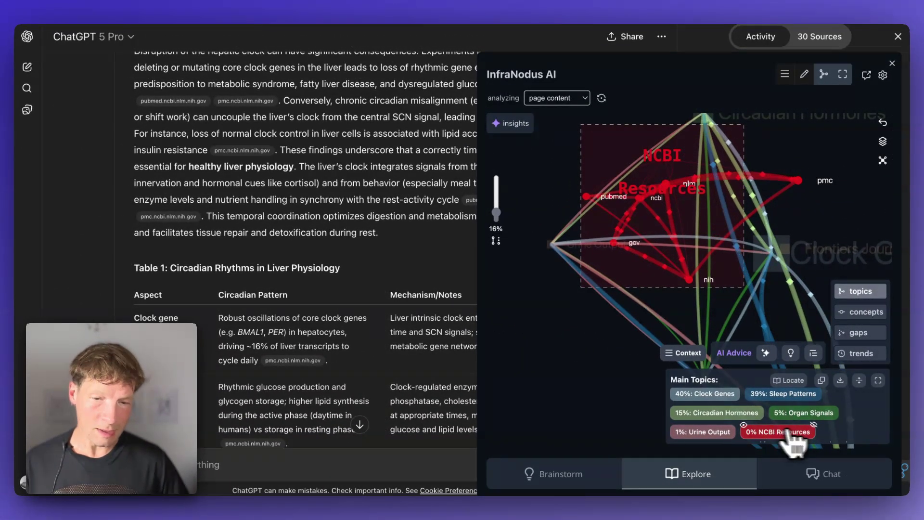
- Exclude the NCBI words, browse the regrouped topics and focus on Gene Regulation
{"action": "left_click", "coordinate": [813, 426]}
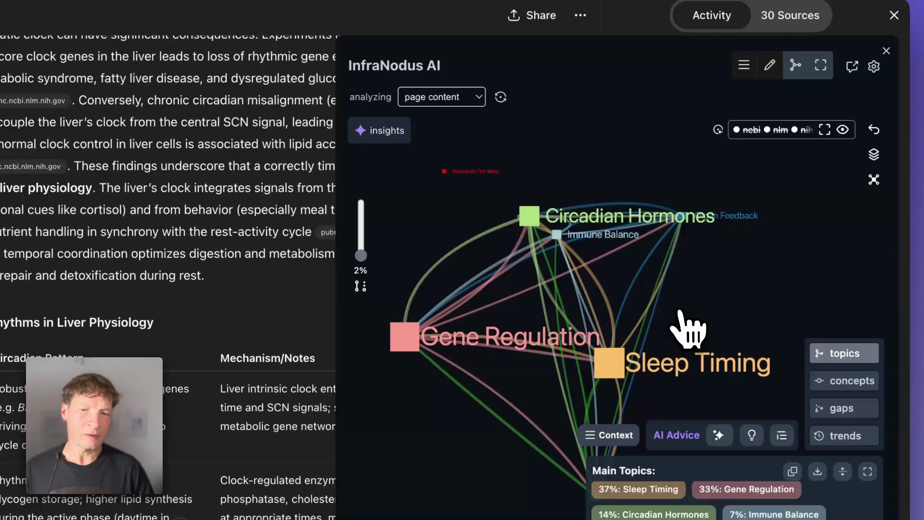
{"action": "left_click", "coordinate": [613, 366]}
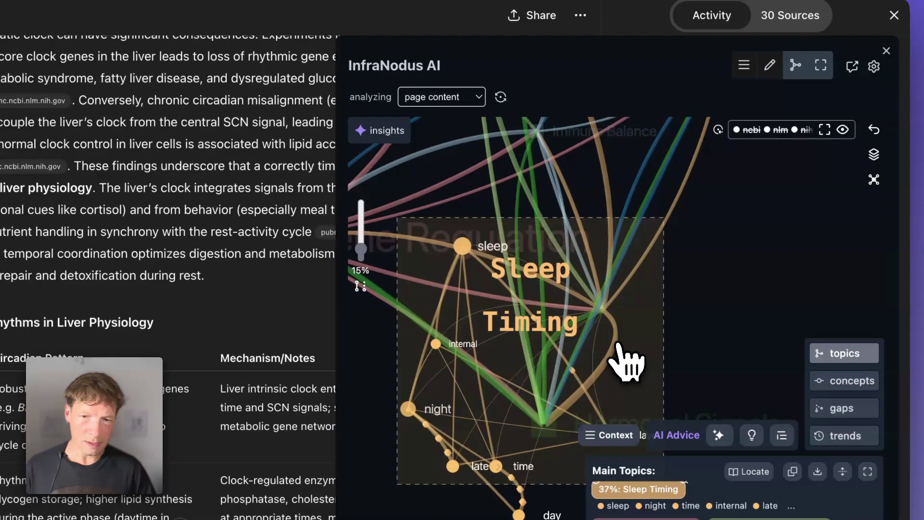
{"action": "left_click", "coordinate": [628, 363]}
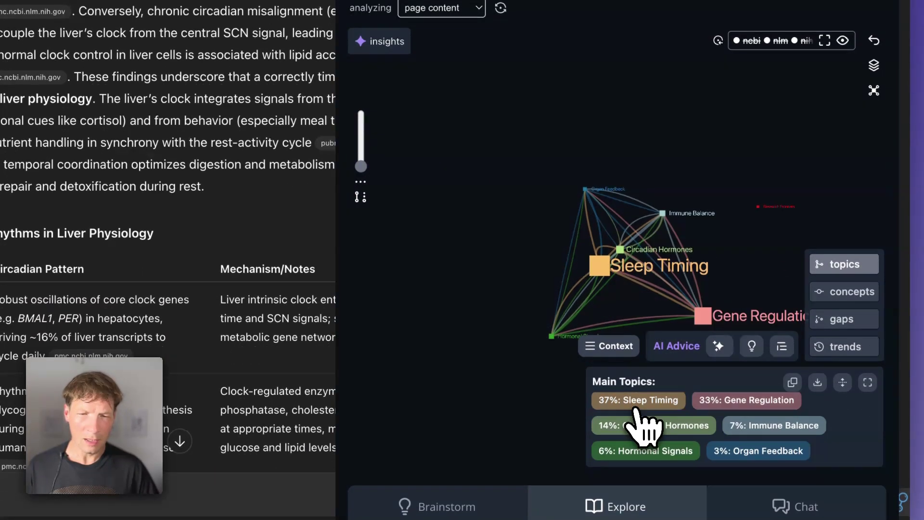
{"action": "left_click", "coordinate": [688, 433]}
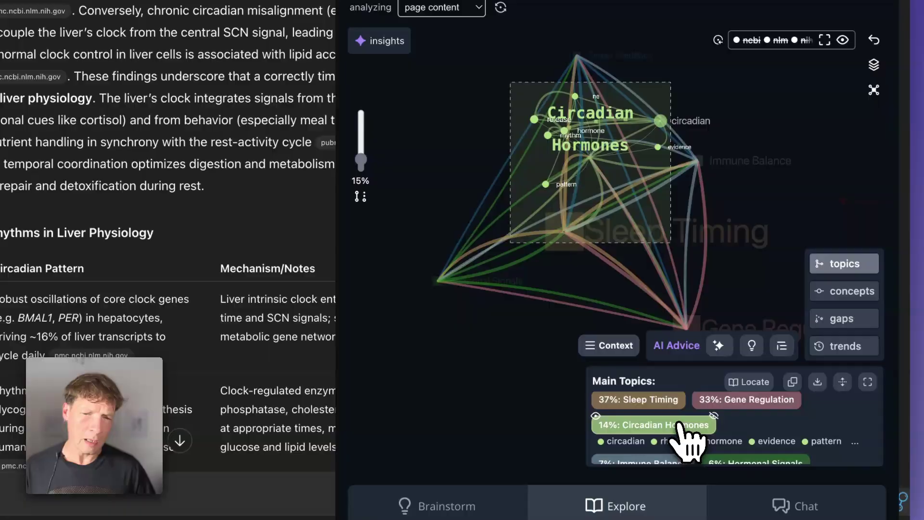
{"action": "left_click", "coordinate": [686, 435]}
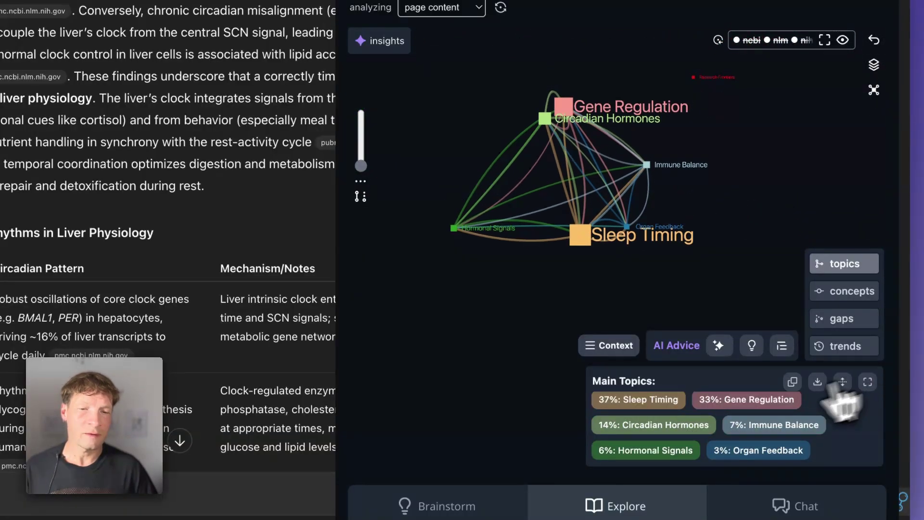
{"action": "left_click", "coordinate": [764, 401]}
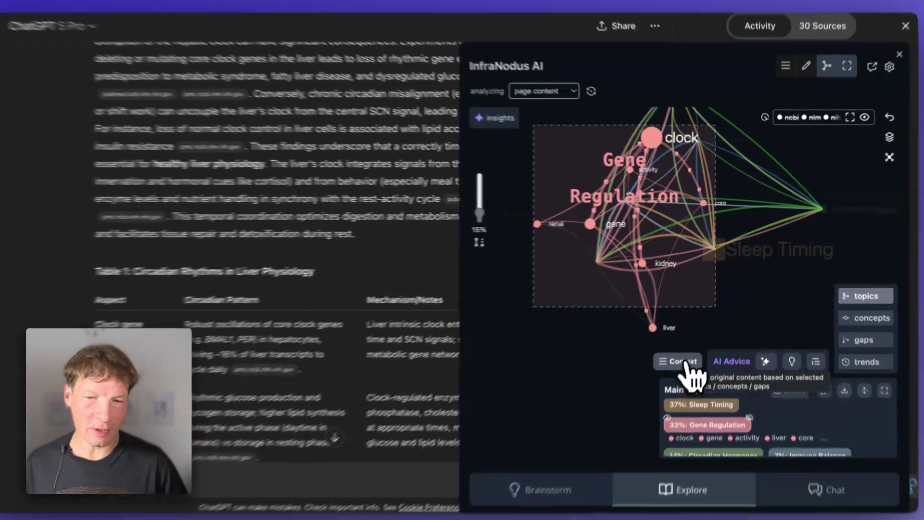
- Browse the Gene Regulation statements, ending on the SCN master-clock paragraph
{"action": "left_click", "coordinate": [693, 355]}
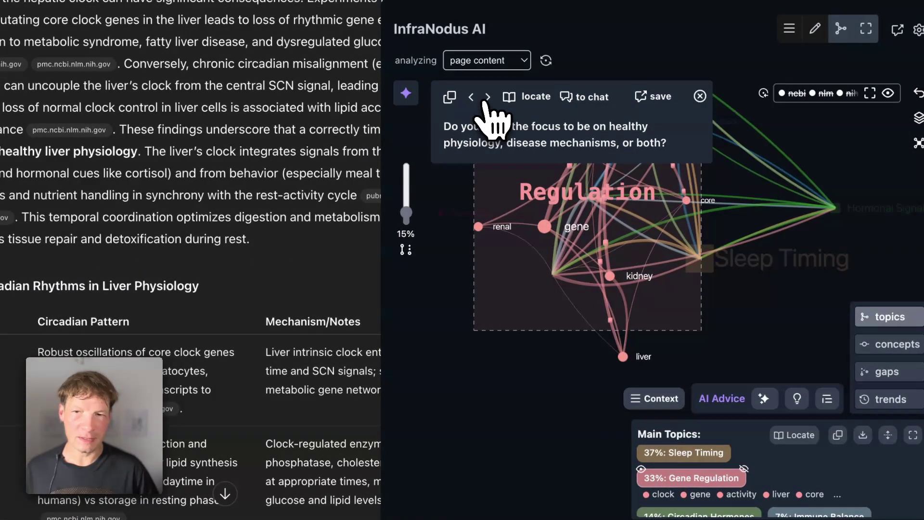
{"action": "left_click", "coordinate": [485, 99]}
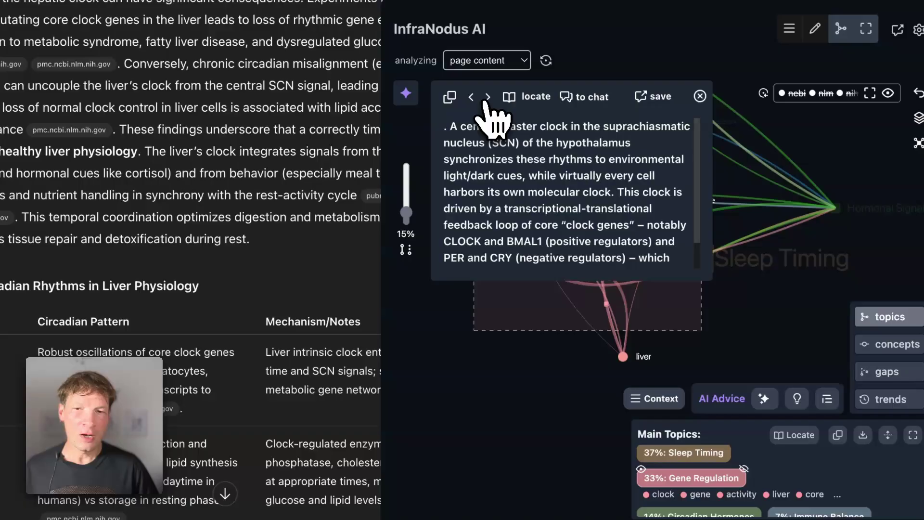
{"action": "left_click", "coordinate": [485, 101]}
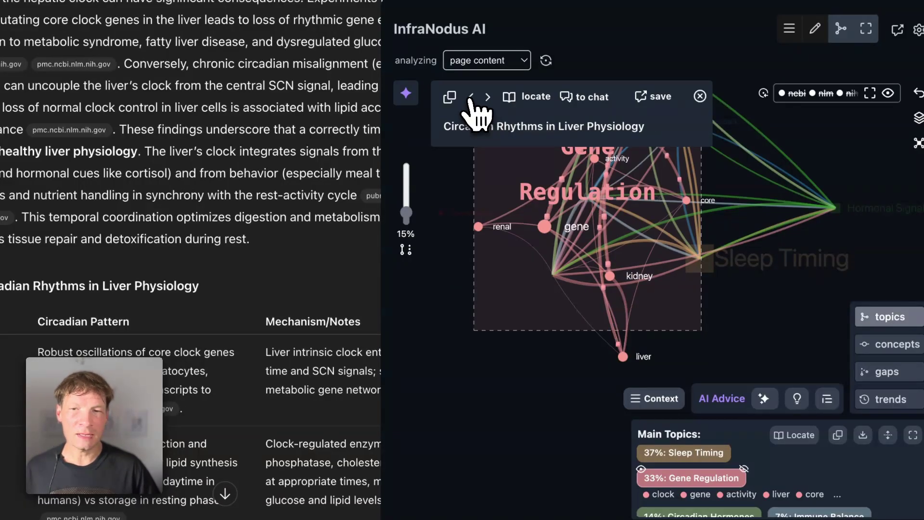
{"action": "left_click", "coordinate": [486, 99]}
{"action": "left_click", "coordinate": [471, 97]}
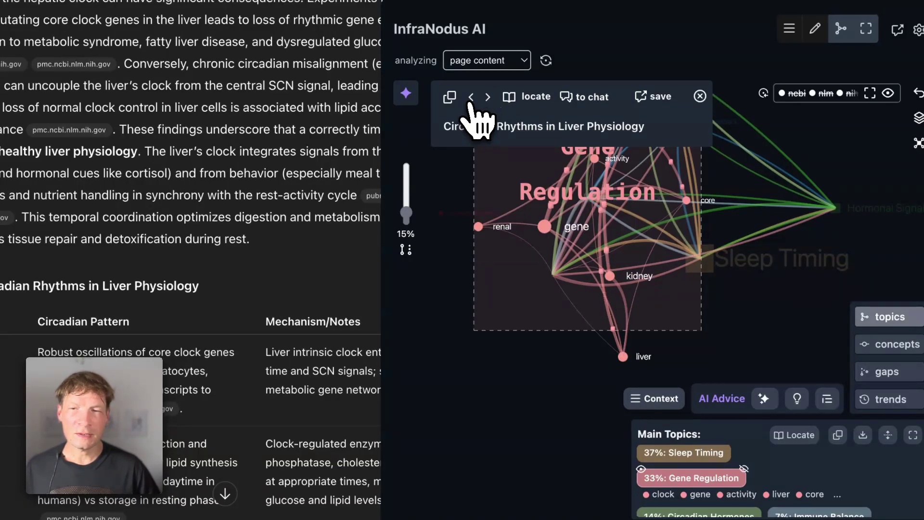
{"action": "left_click", "coordinate": [474, 101]}
{"action": "left_click", "coordinate": [489, 100]}
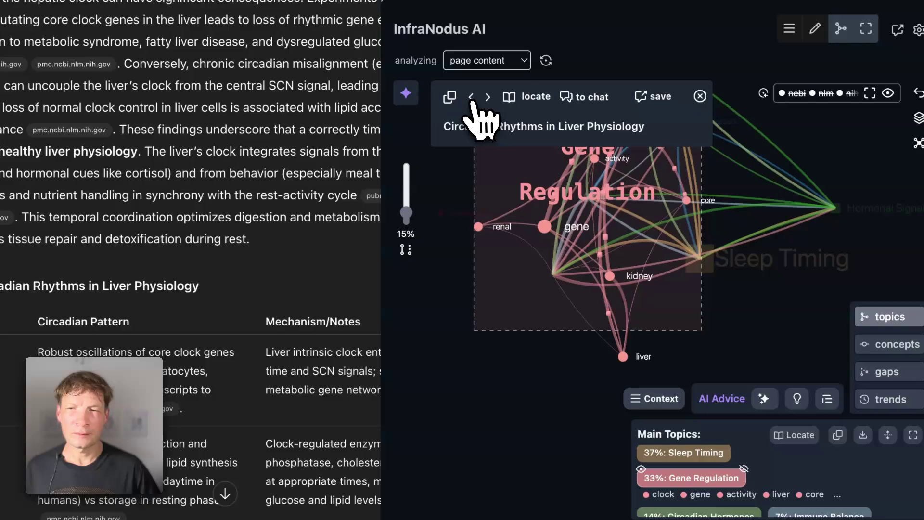
{"action": "left_click", "coordinate": [472, 100]}
{"action": "left_click", "coordinate": [472, 98]}
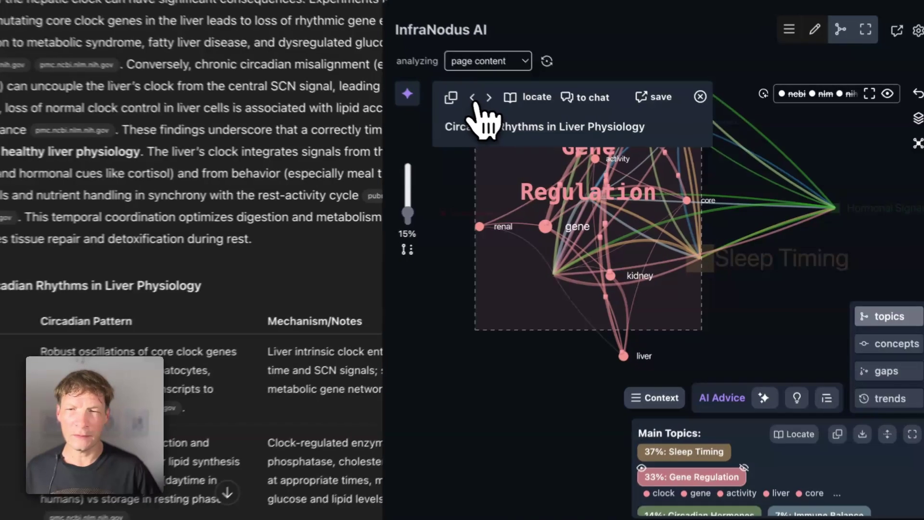
{"action": "left_click", "coordinate": [472, 98]}
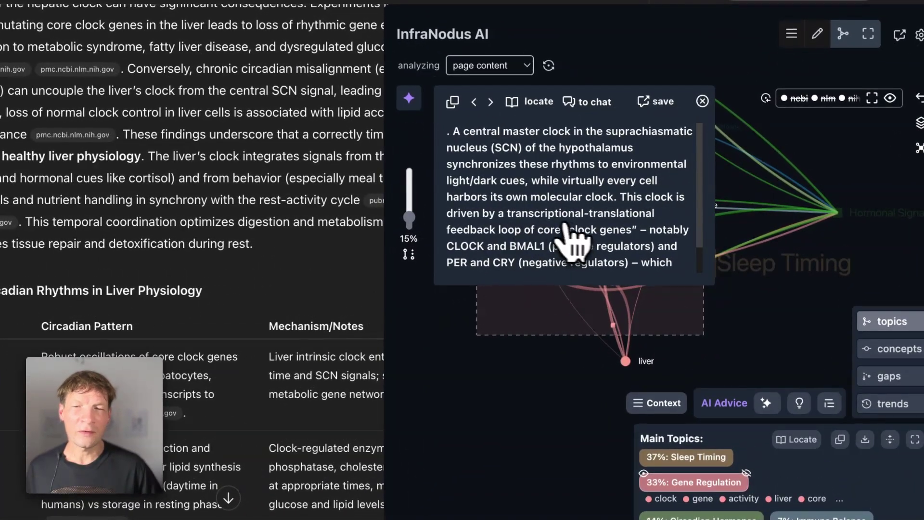
- Select and deselect the core clock genes phrase, then scroll the report toward the kidney section
{"action": "left_click_drag", "start_coordinate": [511, 229], "coordinate": [640, 234]}
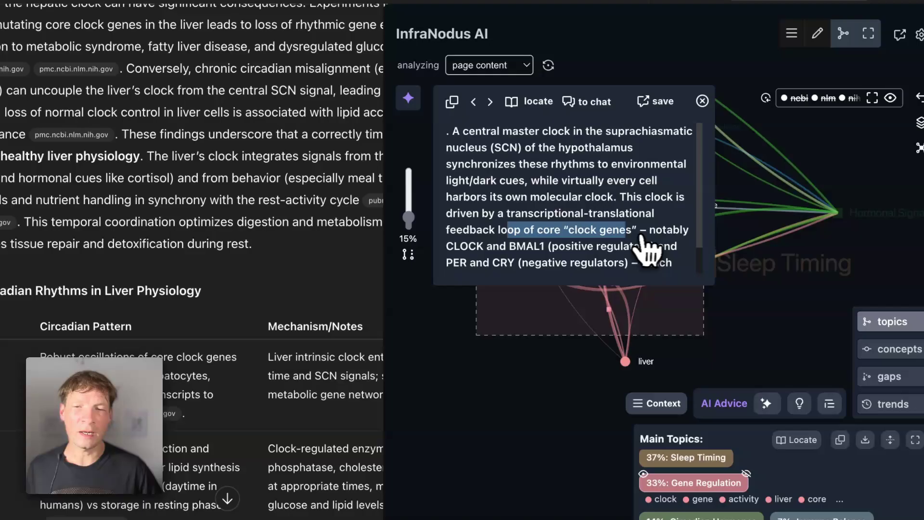
{"action": "left_click", "coordinate": [652, 237]}
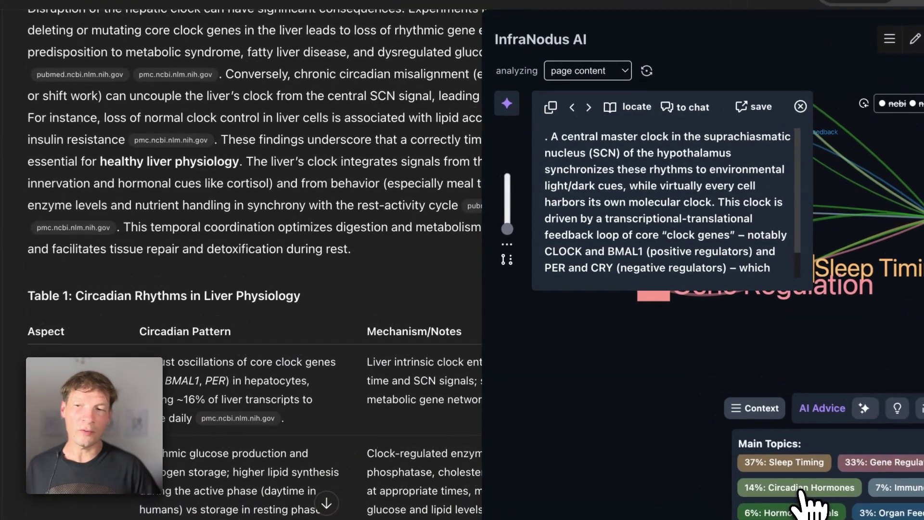
{"action": "scroll", "coordinate": [247, 457], "scroll_direction": "down", "scroll_amount": 10}
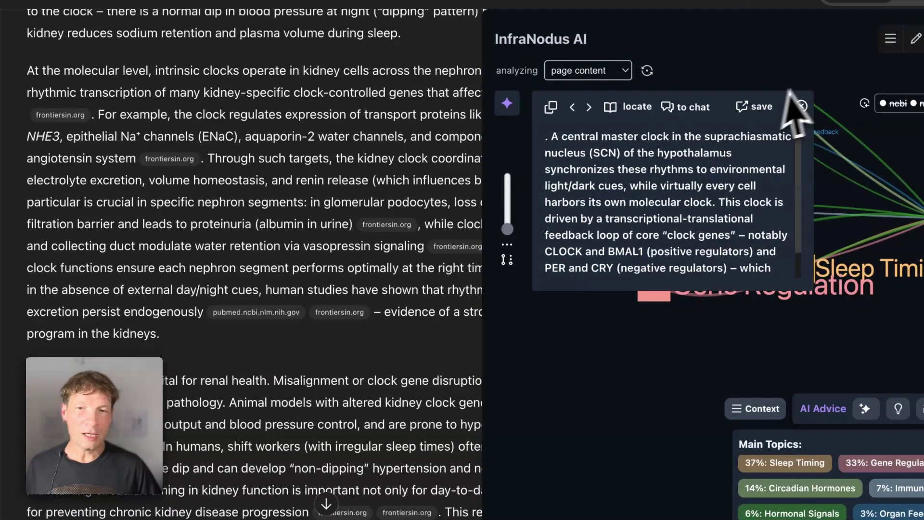
- Close the statement card and briefly focus, then clear, the Immune Balance topic
{"action": "left_click", "coordinate": [801, 106]}
{"action": "left_click", "coordinate": [894, 487]}
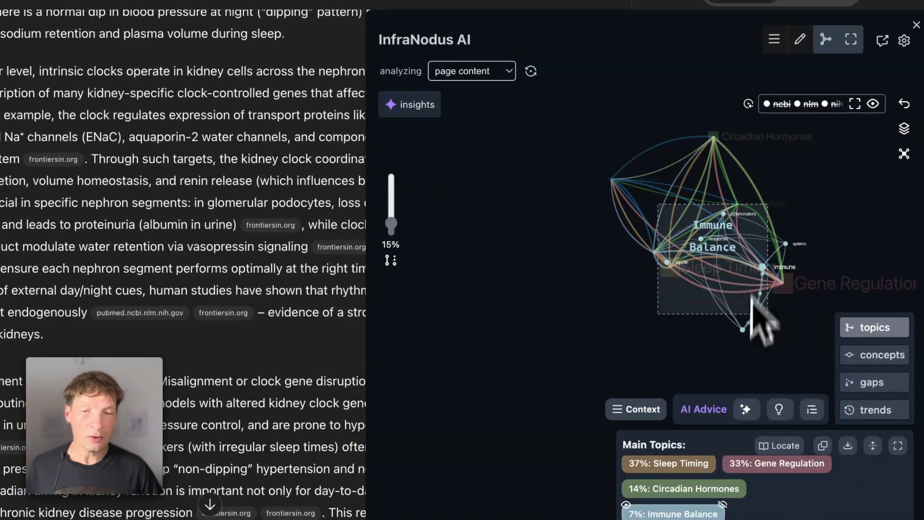
{"action": "left_click", "coordinate": [678, 516]}
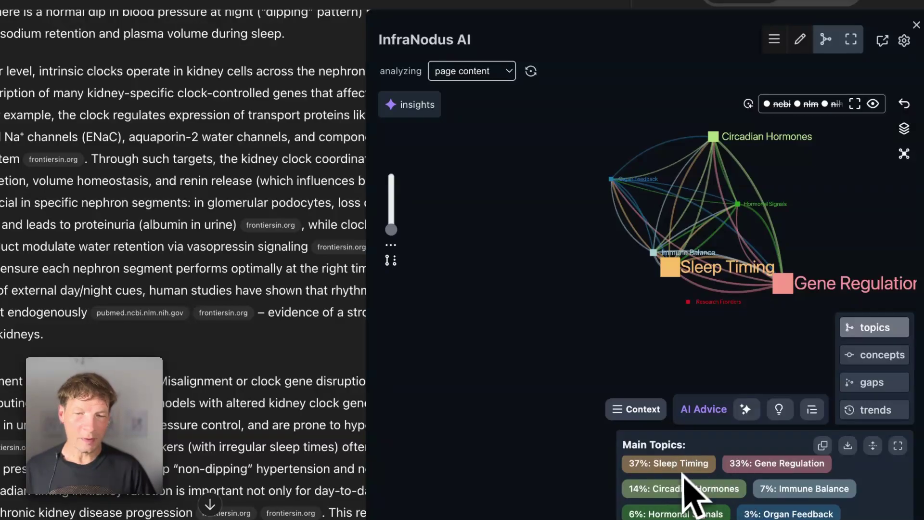
- Narrow InfraNodus to a sidebar and scroll the report to the spleen and immune function section
{"action": "scroll", "coordinate": [683, 474], "scroll_direction": "up", "scroll_amount": 1}
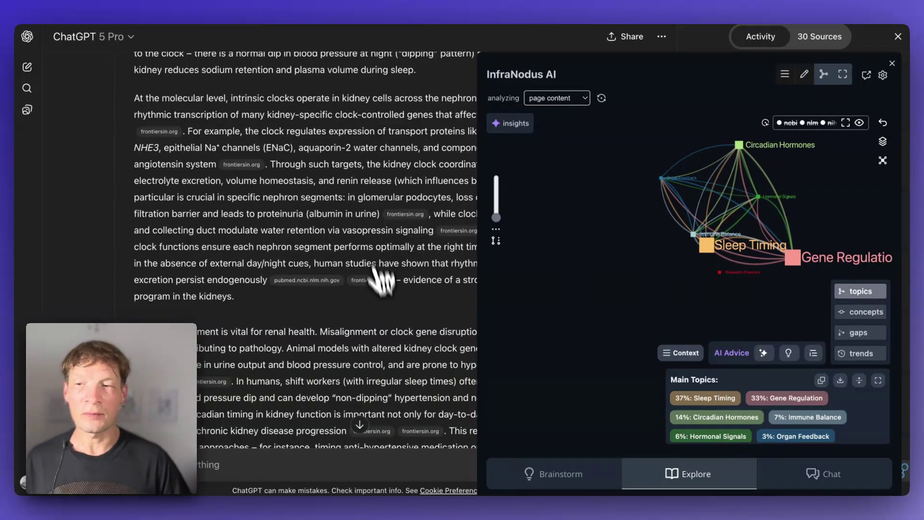
{"action": "scroll", "coordinate": [402, 332], "scroll_direction": "down", "scroll_amount": 10}
{"action": "scroll", "coordinate": [399, 332], "scroll_direction": "down", "scroll_amount": 6}
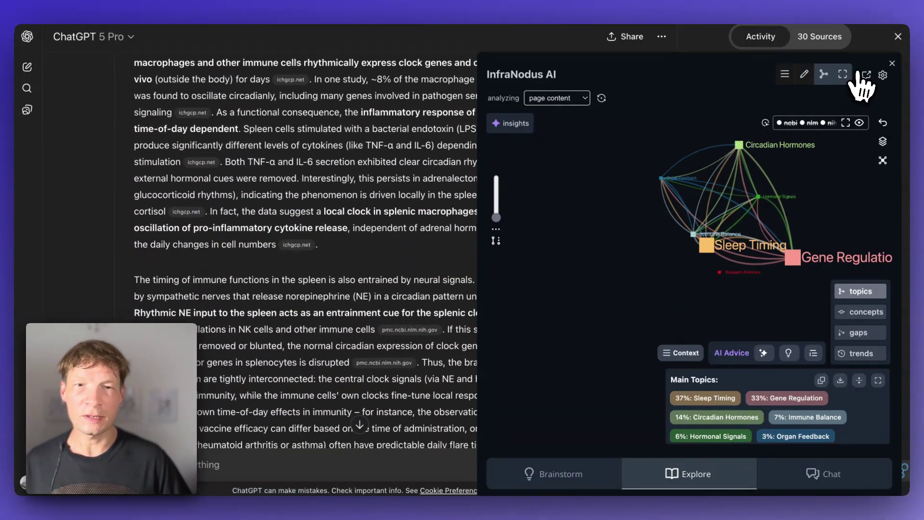
{"action": "left_click", "coordinate": [842, 74]}
{"action": "scroll", "coordinate": [427, 195], "scroll_direction": "up", "scroll_amount": 20}
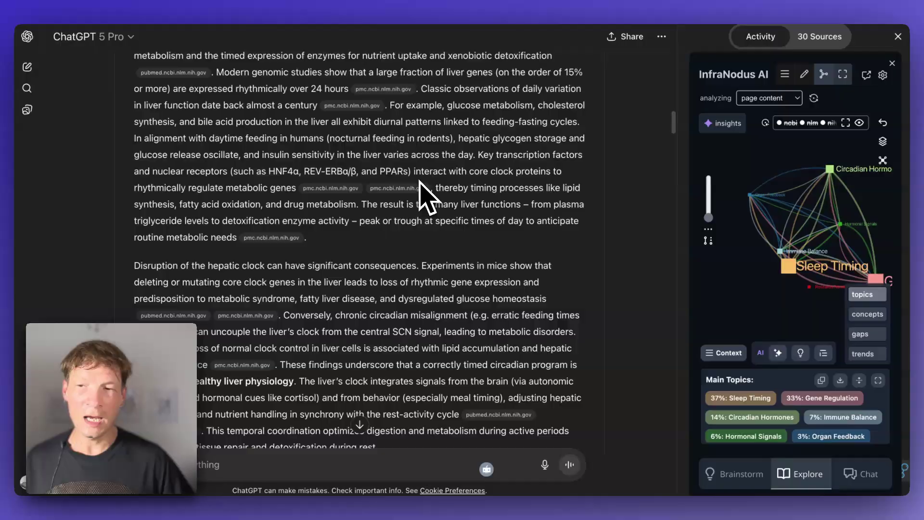
{"action": "scroll", "coordinate": [420, 182], "scroll_direction": "down", "scroll_amount": 20}
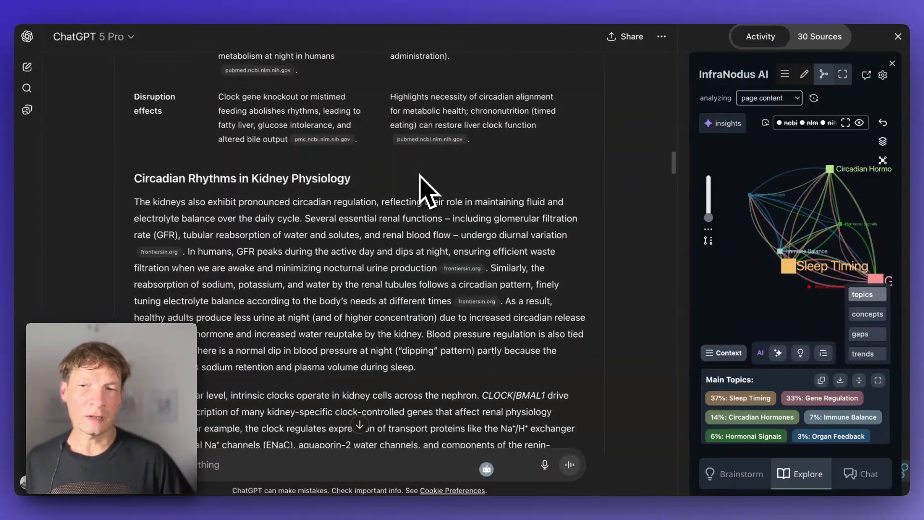
{"action": "scroll", "coordinate": [422, 190], "scroll_direction": "down", "scroll_amount": 1}
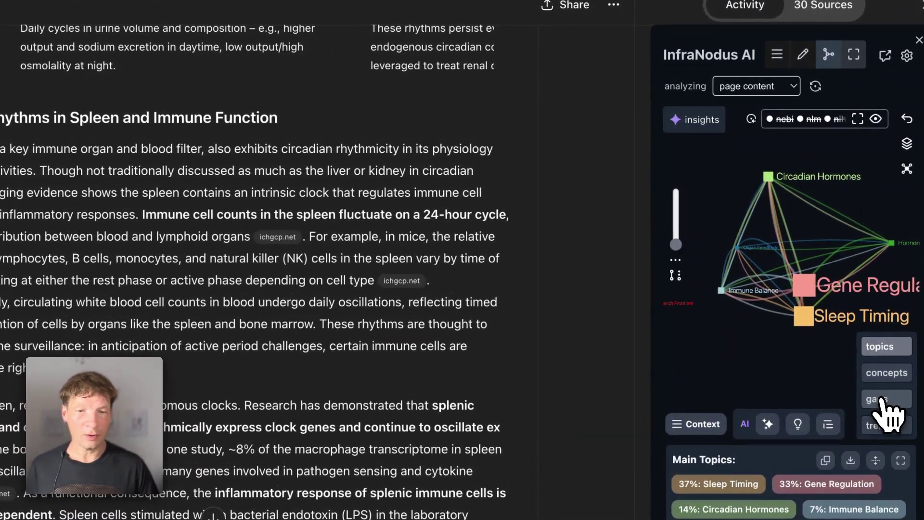
- Show the Gene Regulation–Sleep Timing gap and generate a bridging research question
{"action": "left_click", "coordinate": [864, 333]}
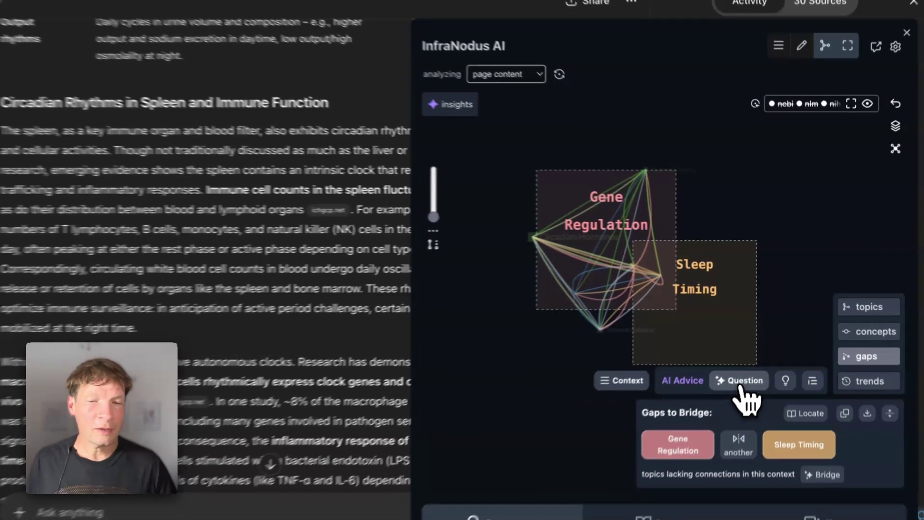
{"action": "left_click", "coordinate": [753, 356]}
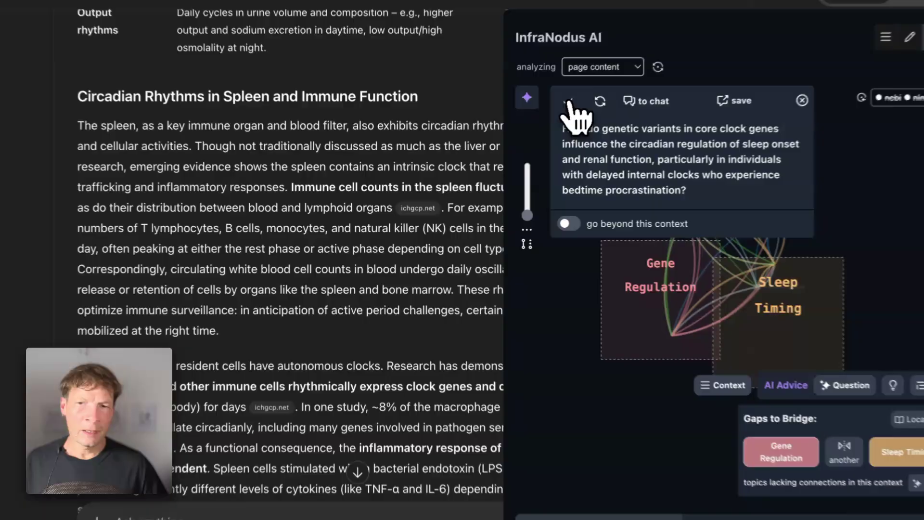
- Paste the clock-gene question and submit it to InfraNodus chat for its CRY1 variant answer
{"action": "type", "text": "How do genetic variants in core clock genes influence the circadian regulation of sleep onset and renal function, particularly in individuals with delayed internal clocks who experience bedtime procrastination?"}
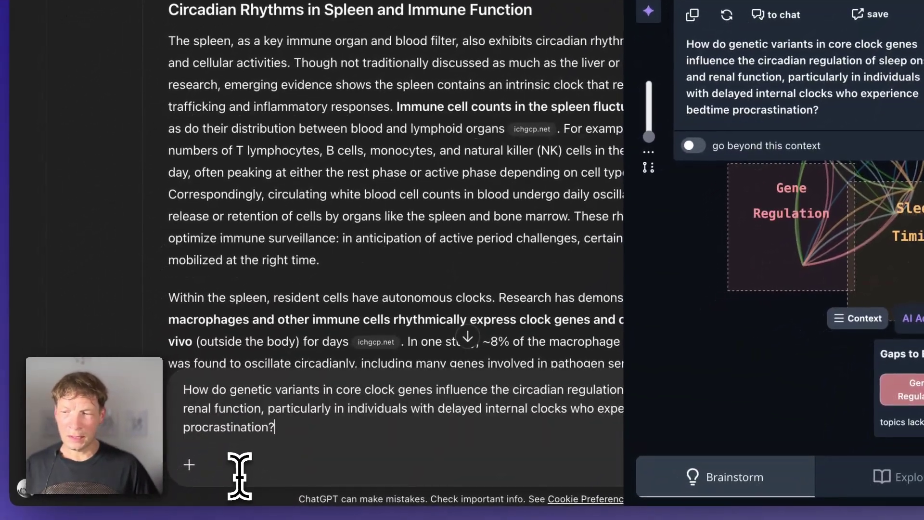
{"action": "scroll", "coordinate": [366, 346], "scroll_direction": "down", "scroll_amount": 15}
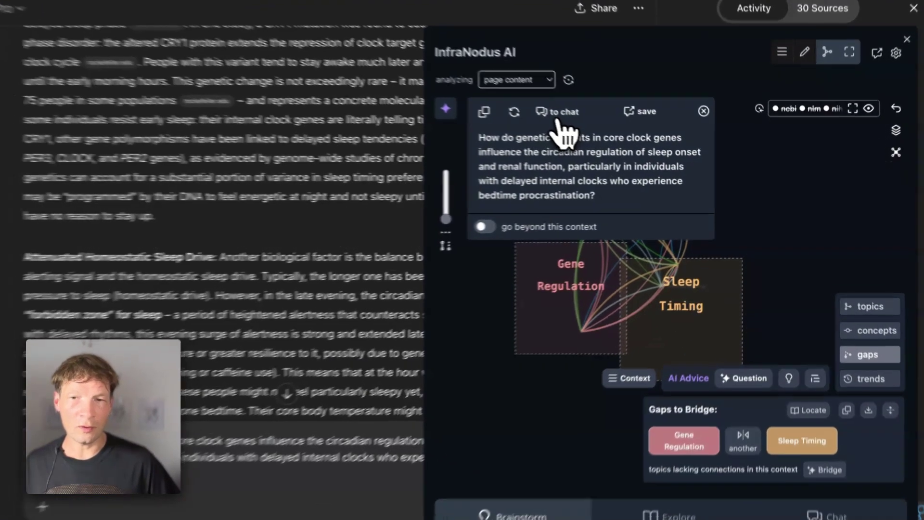
{"action": "left_click", "coordinate": [593, 125]}
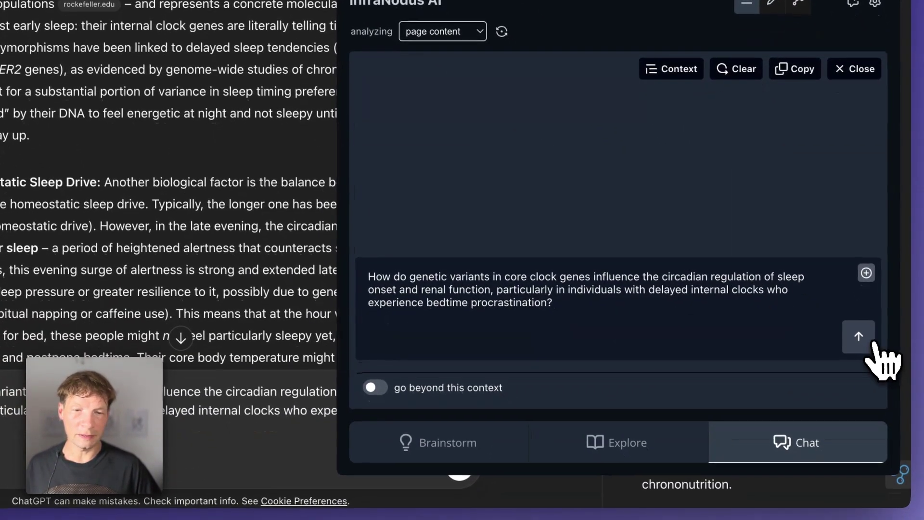
{"action": "left_click", "coordinate": [866, 343]}
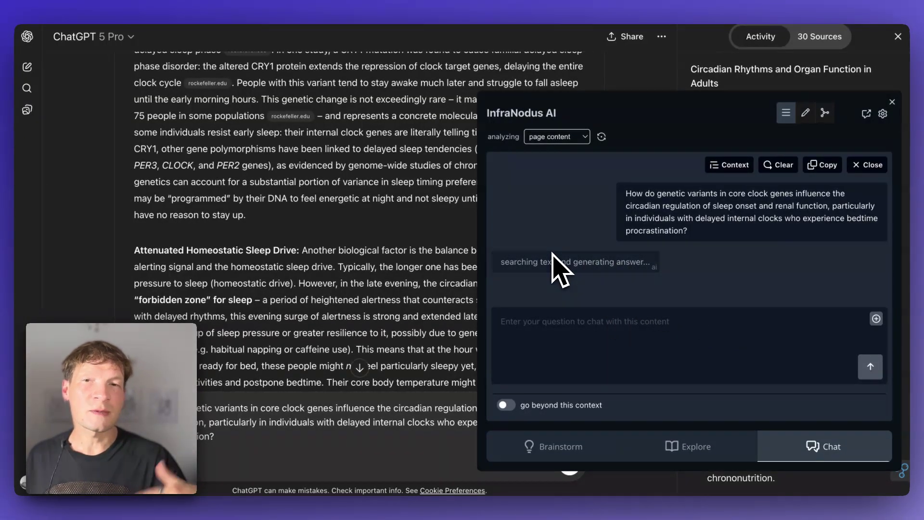
{"action": "scroll", "coordinate": [422, 286], "scroll_direction": "down", "scroll_amount": 20}
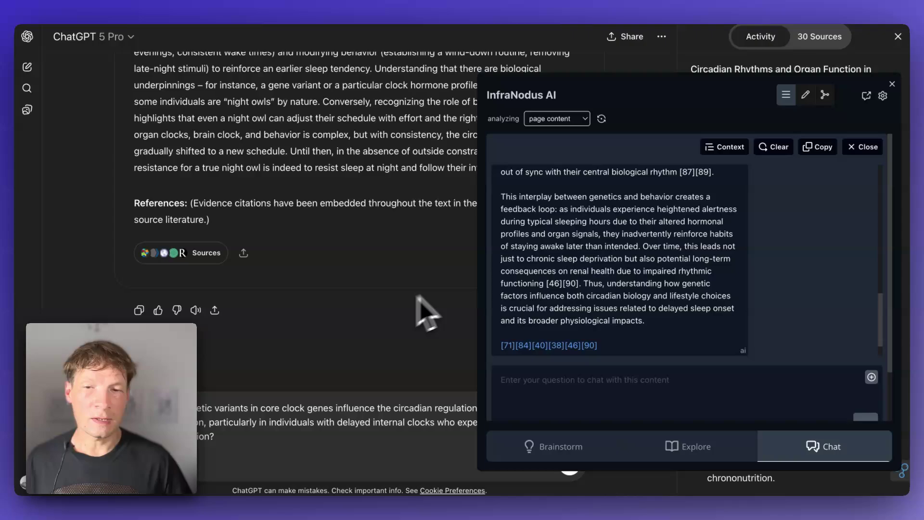
{"action": "scroll", "coordinate": [707, 272], "scroll_direction": "up", "scroll_amount": 10}
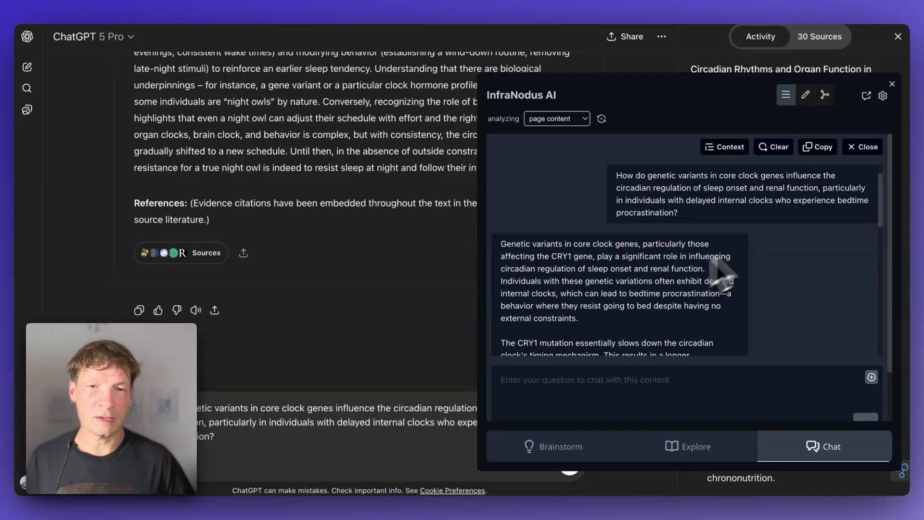
- Close the chat, cycle through six alternative topic-gap pairs, then reopen the six-topic Main Topics list
{"action": "left_click", "coordinate": [866, 148]}
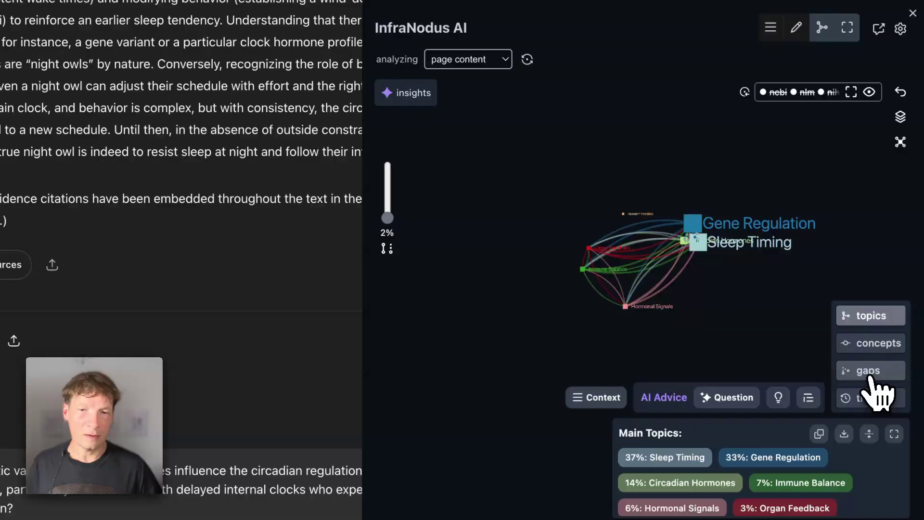
{"action": "left_click", "coordinate": [869, 375]}
{"action": "left_click", "coordinate": [722, 474]}
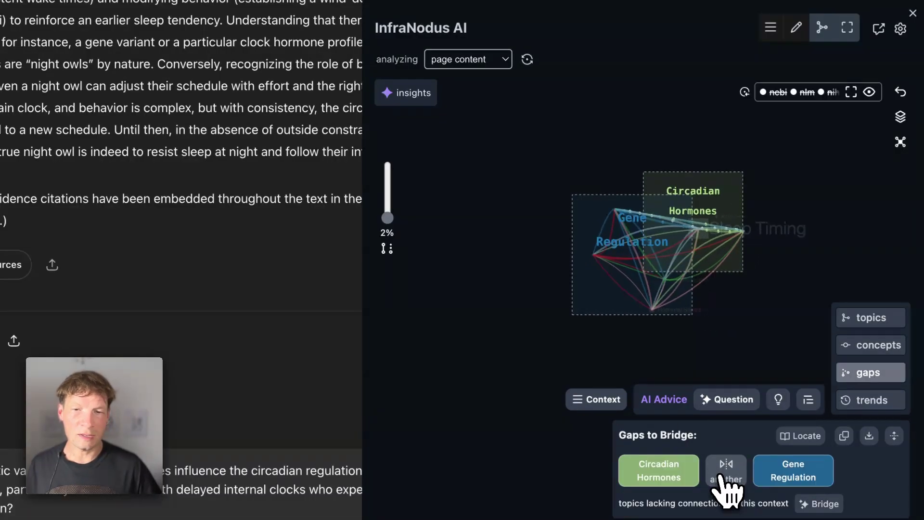
{"action": "left_click", "coordinate": [722, 477]}
{"action": "left_click", "coordinate": [722, 477]}
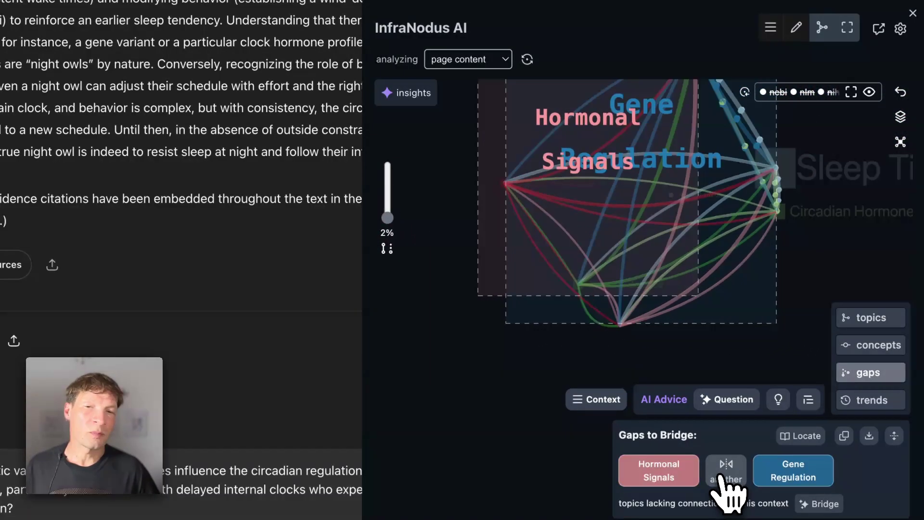
{"action": "left_click", "coordinate": [723, 477]}
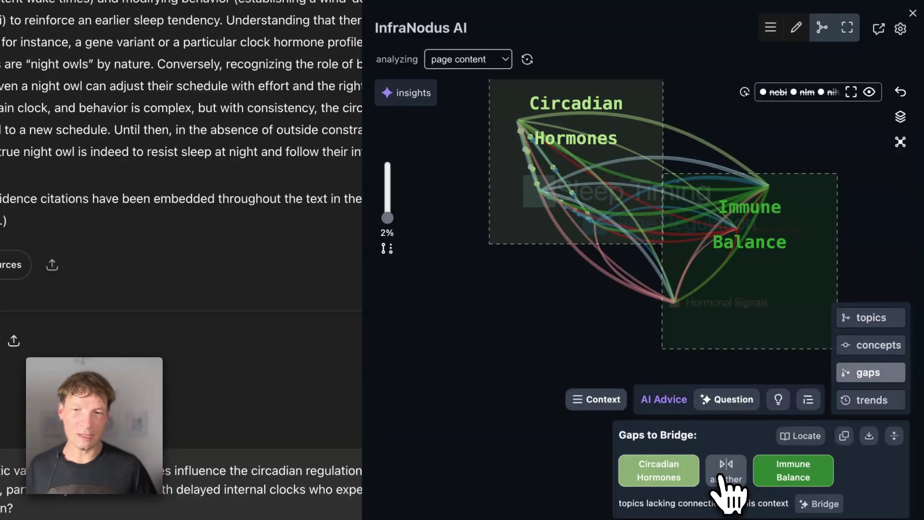
{"action": "left_click", "coordinate": [723, 477]}
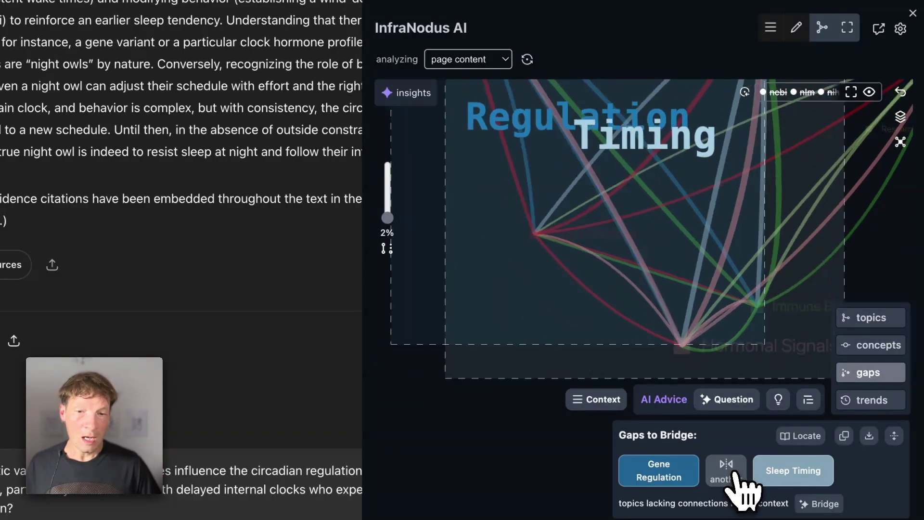
{"action": "left_click", "coordinate": [724, 479]}
{"action": "left_click", "coordinate": [873, 317]}
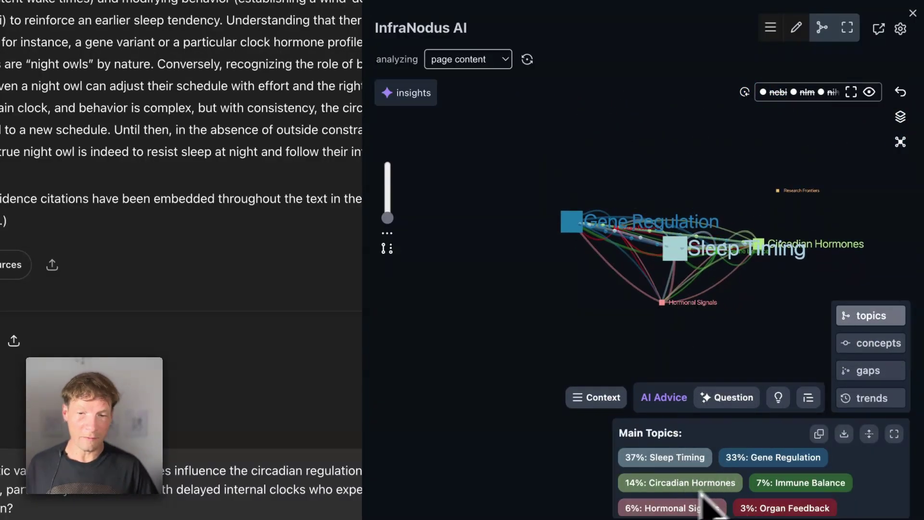
- Focus on the Circadian Hormones topic and step through its source statements
{"action": "left_click", "coordinate": [720, 486]}
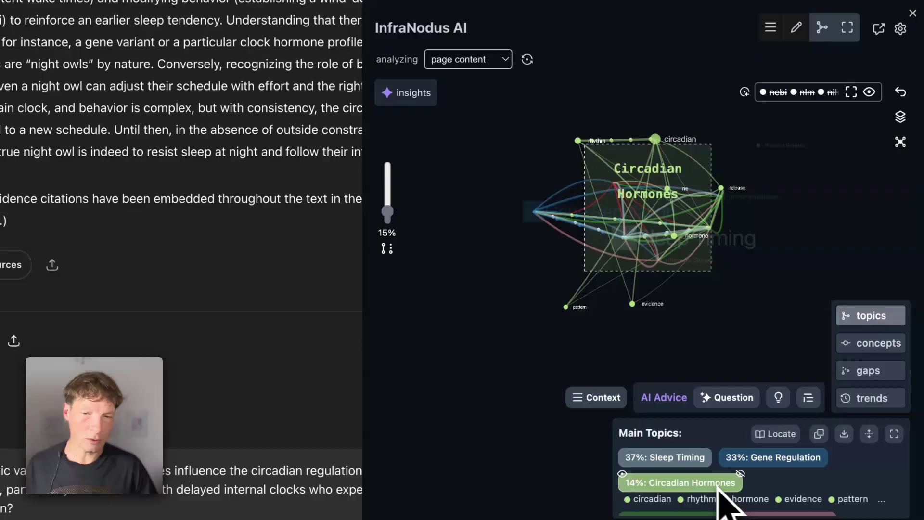
{"action": "left_click", "coordinate": [599, 399]}
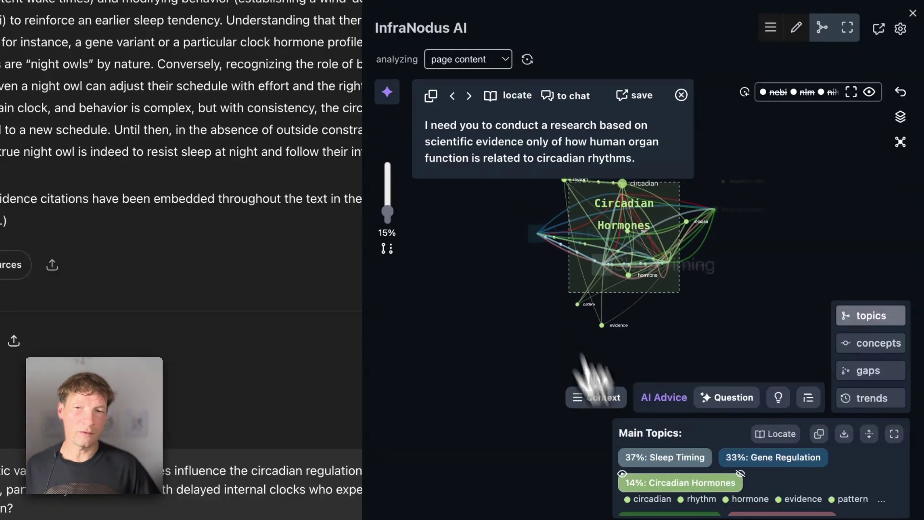
{"action": "left_click", "coordinate": [471, 97]}
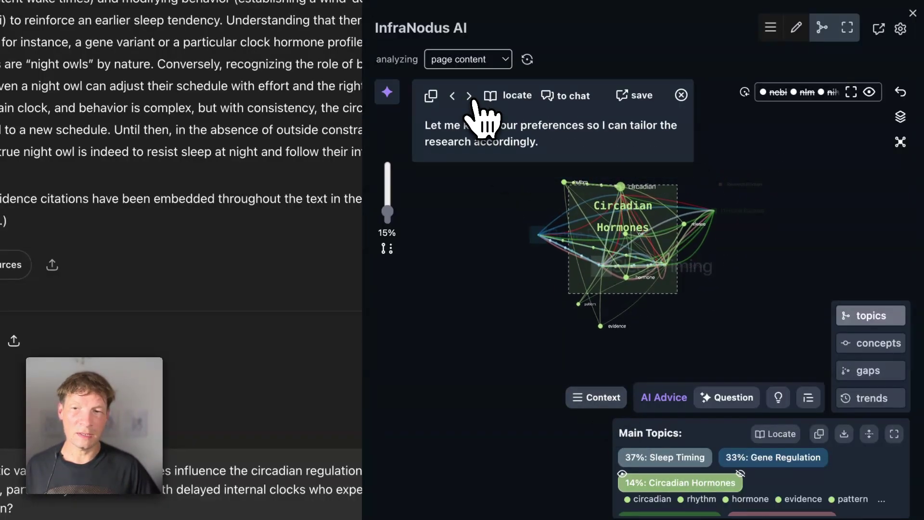
{"action": "left_click", "coordinate": [681, 95]}
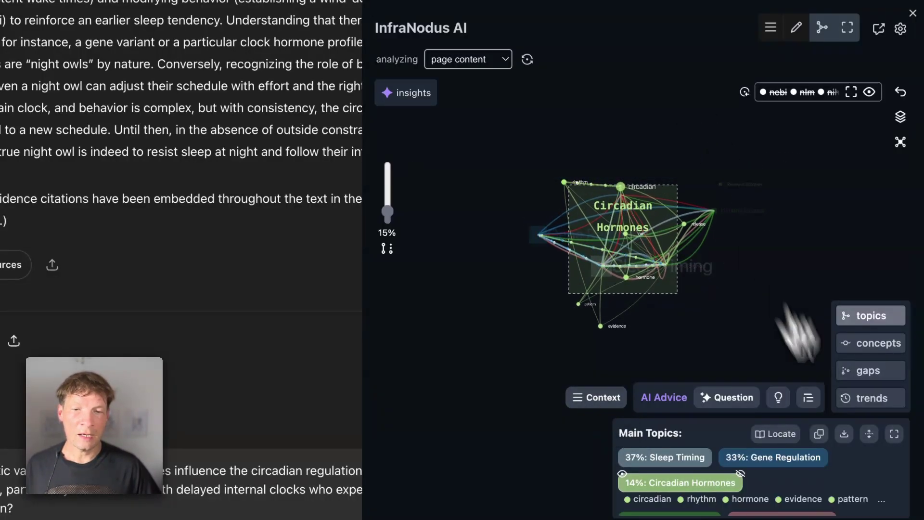
- Generate and read an AI summary of the Circadian Hormones topic
{"action": "left_click", "coordinate": [806, 400]}
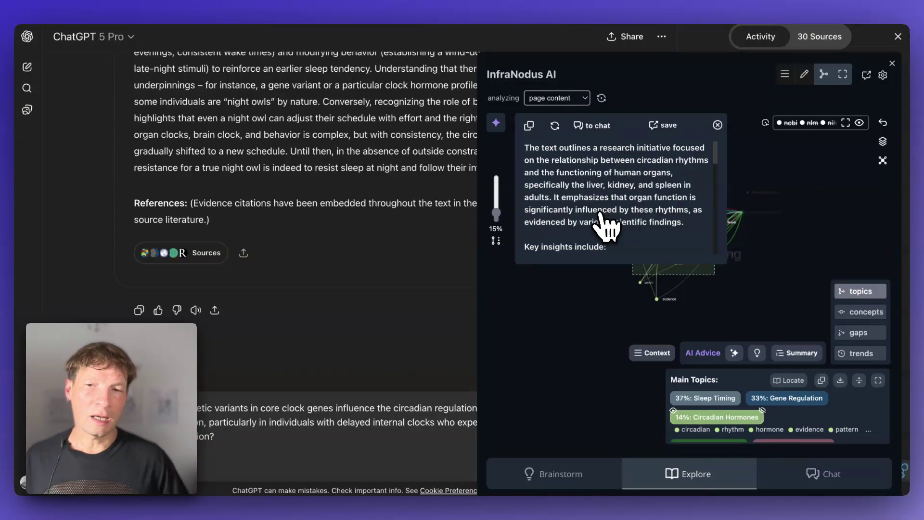
{"action": "scroll", "coordinate": [605, 227], "scroll_direction": "down", "scroll_amount": 10}
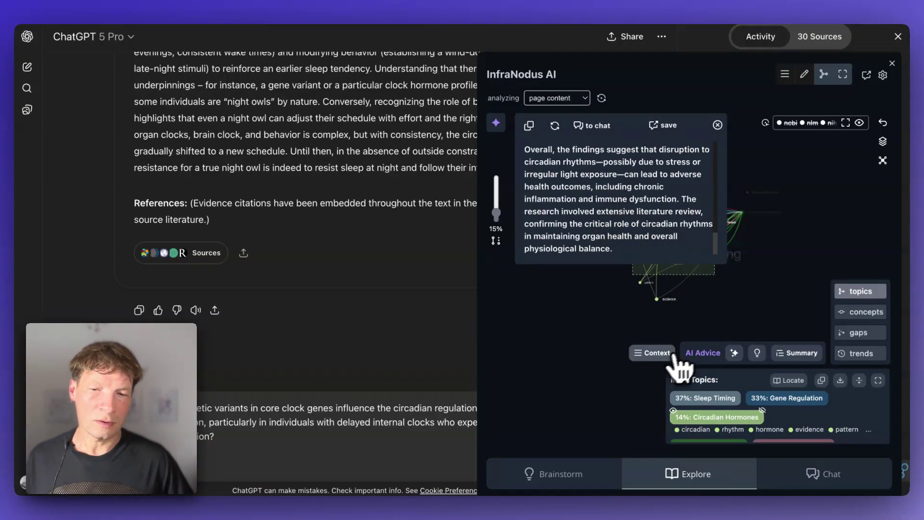
{"action": "left_click", "coordinate": [717, 125]}
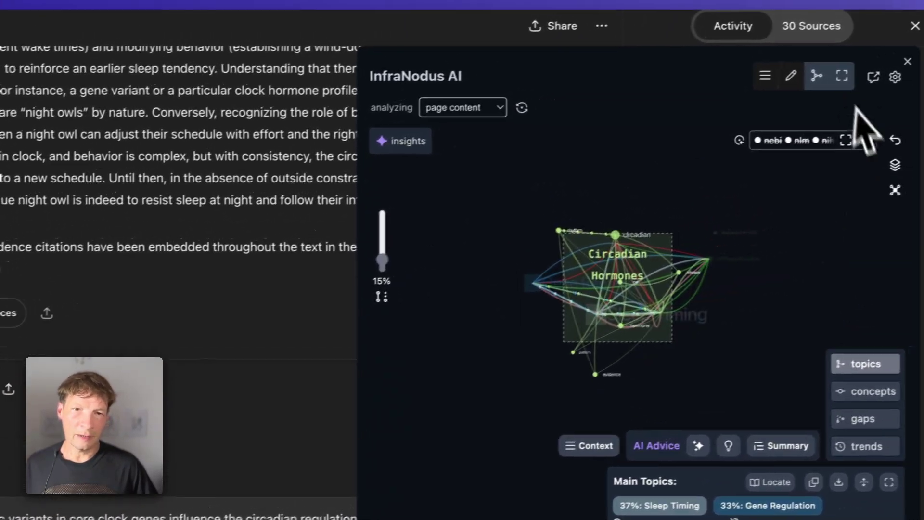
- Collapse InfraNodus and scroll to the report section on bedtime procrastination and DSWPD
{"action": "left_click", "coordinate": [884, 61]}
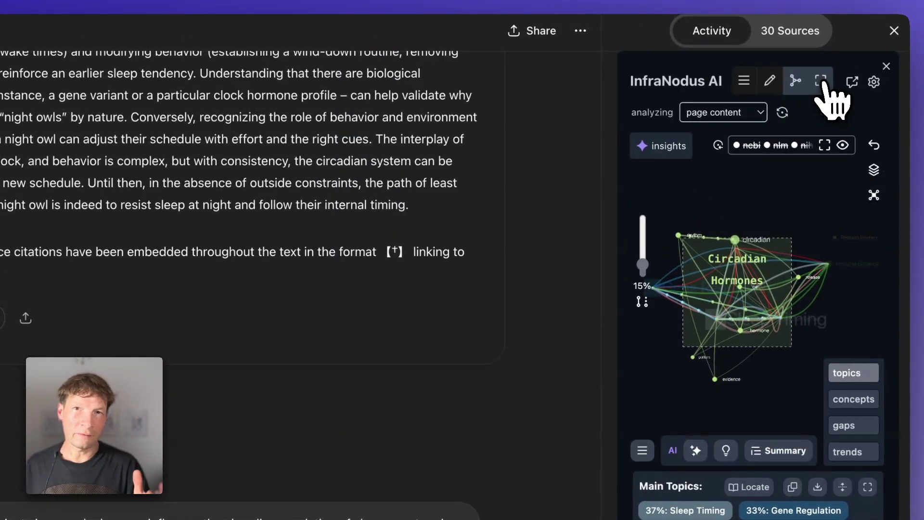
{"action": "scroll", "coordinate": [479, 237], "scroll_direction": "up", "scroll_amount": 15}
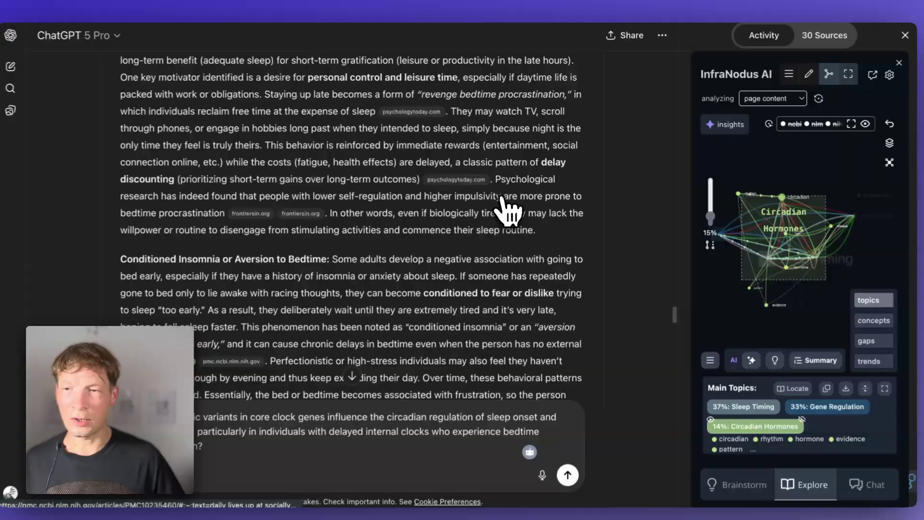
{"action": "scroll", "coordinate": [504, 207], "scroll_direction": "up", "scroll_amount": 20}
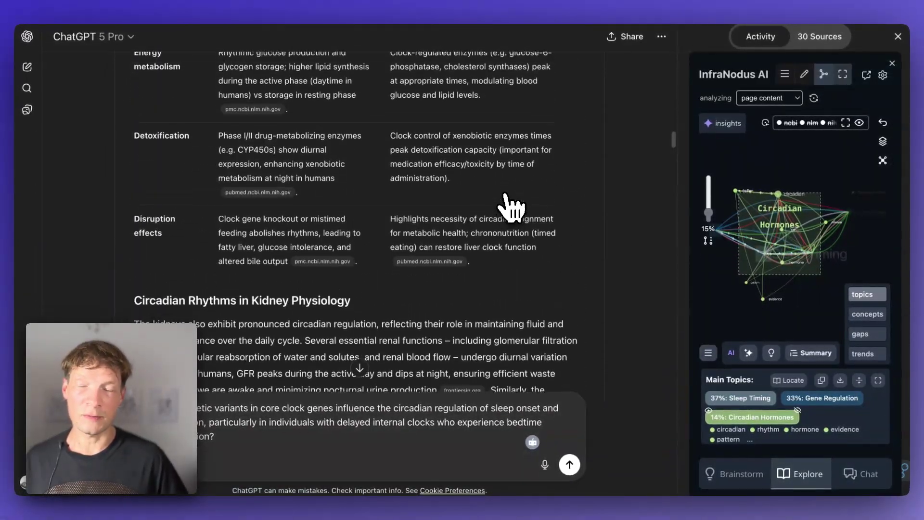
{"action": "scroll", "coordinate": [376, 231], "scroll_direction": "down", "scroll_amount": 5}
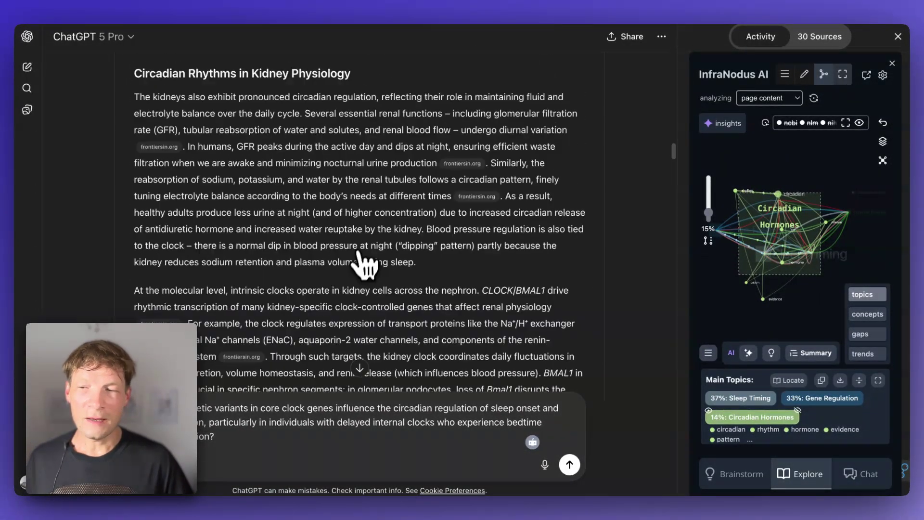
{"action": "scroll", "coordinate": [365, 264], "scroll_direction": "down", "scroll_amount": 20}
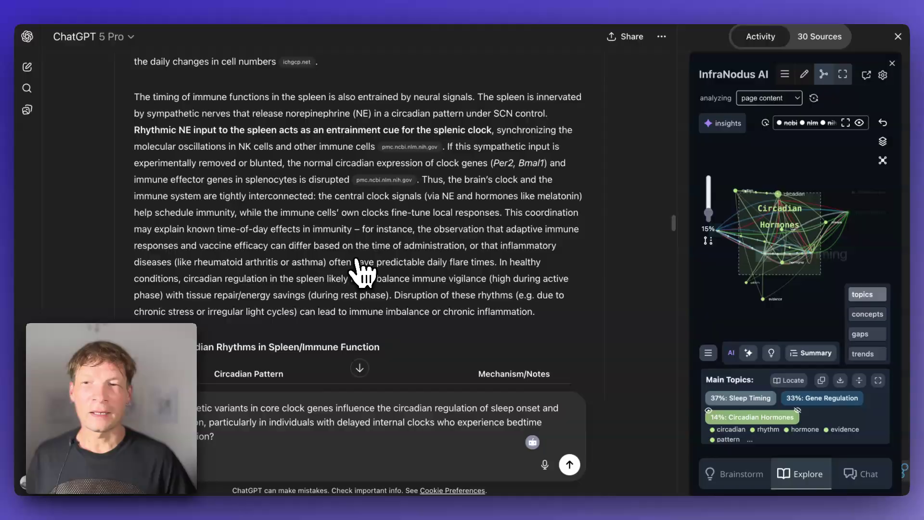
{"action": "scroll", "coordinate": [364, 271], "scroll_direction": "down", "scroll_amount": 7}
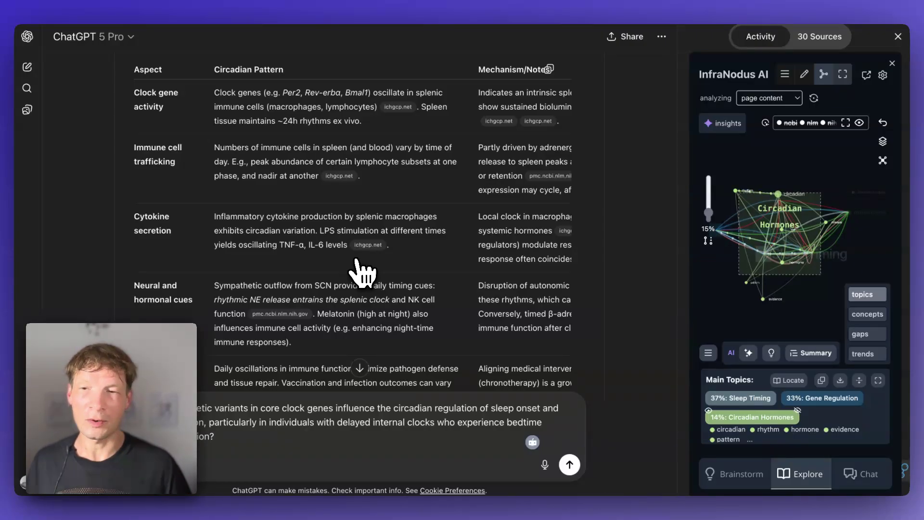
{"action": "scroll", "coordinate": [392, 349], "scroll_direction": "down", "scroll_amount": 10}
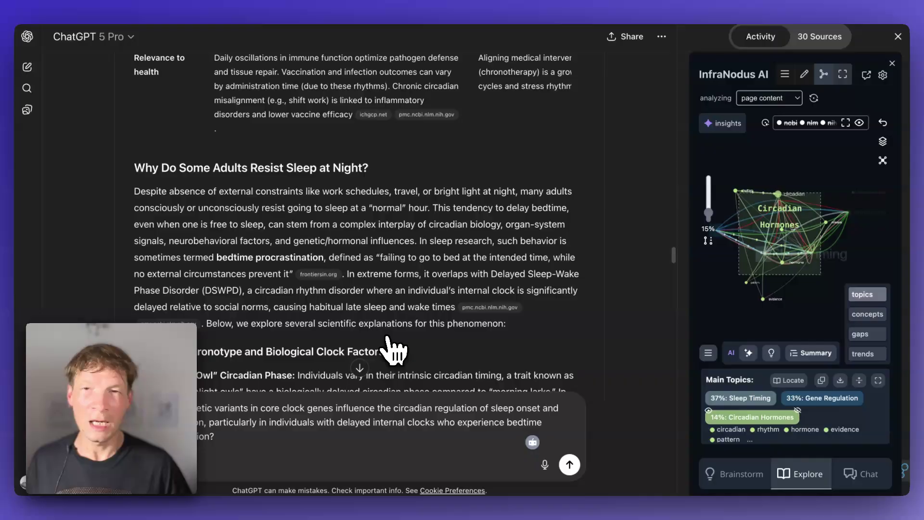